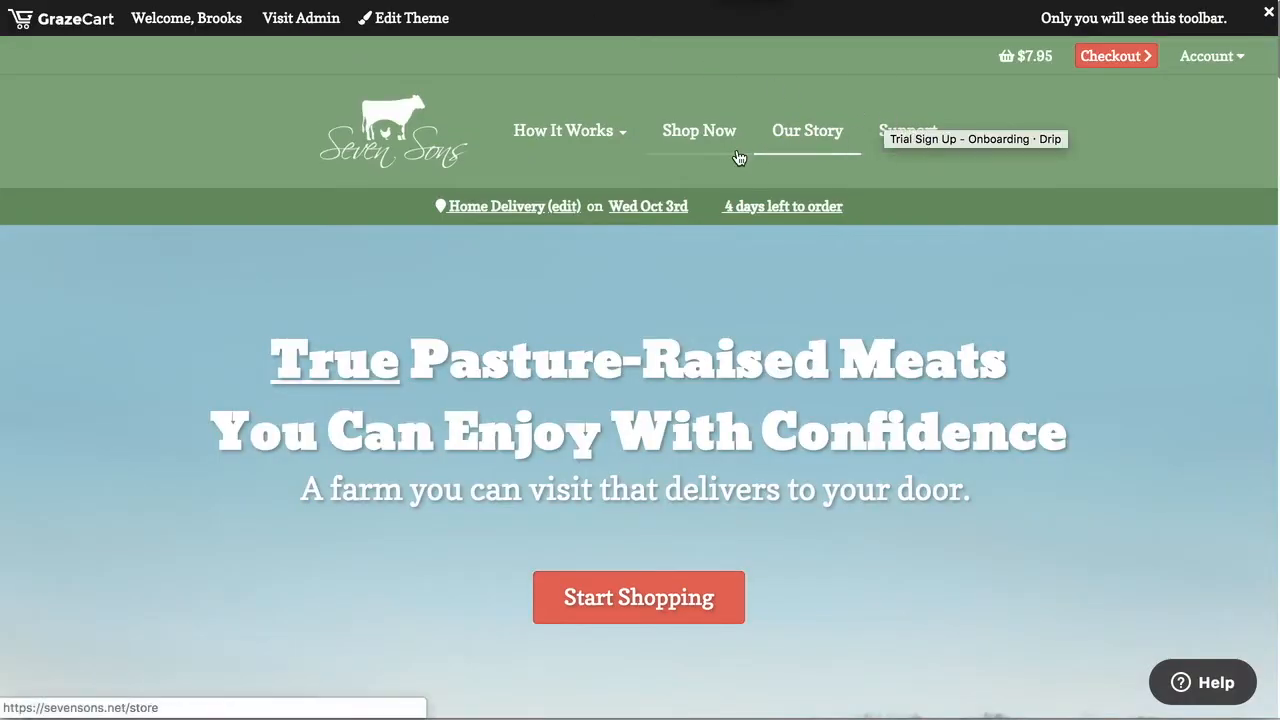
Look at the entries under How It Works on the Seven Sons storefront.
left_click(600, 132)
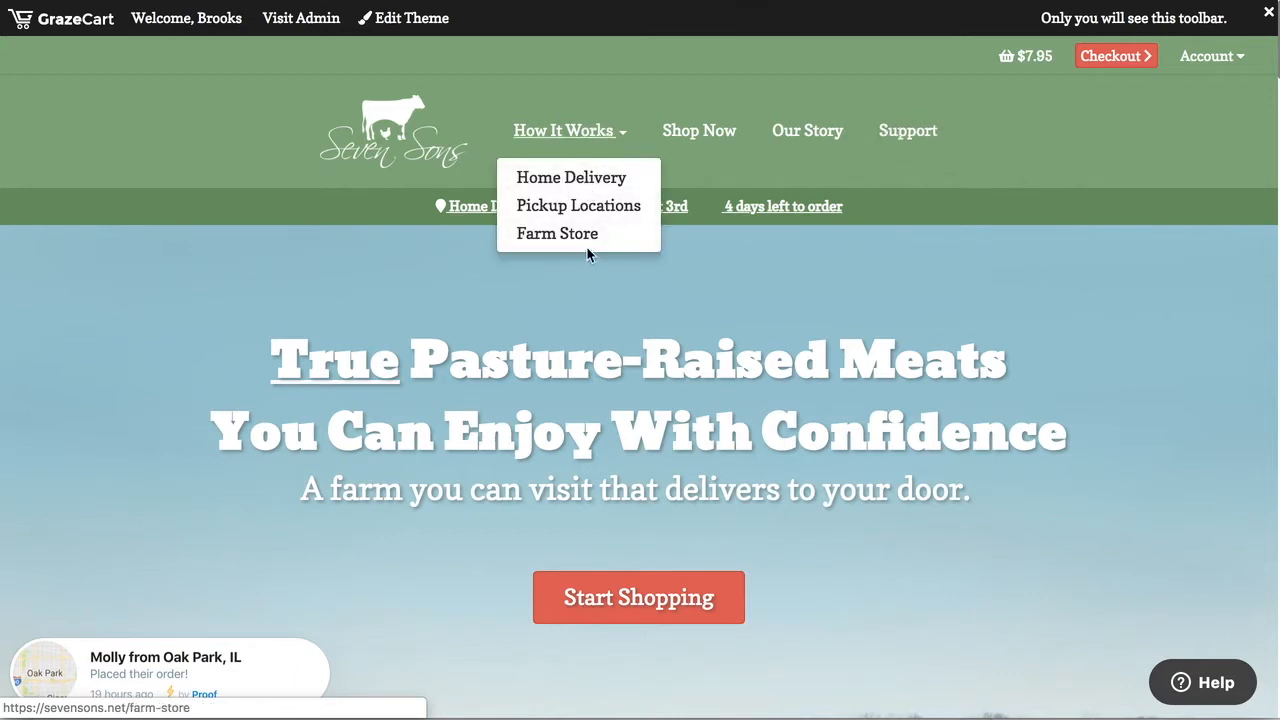
left_click(771, 188)
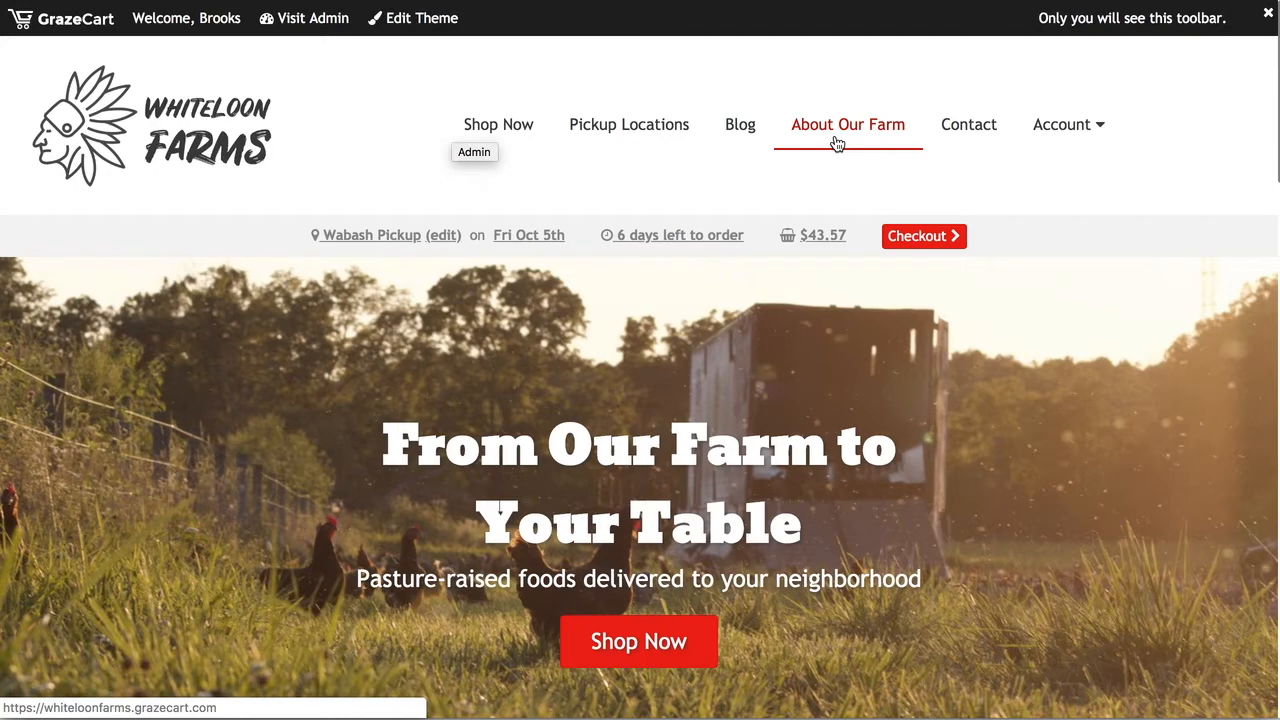
Open the Main Menu for editing in the Whiteloon Farms site admin.
left_click(333, 22)
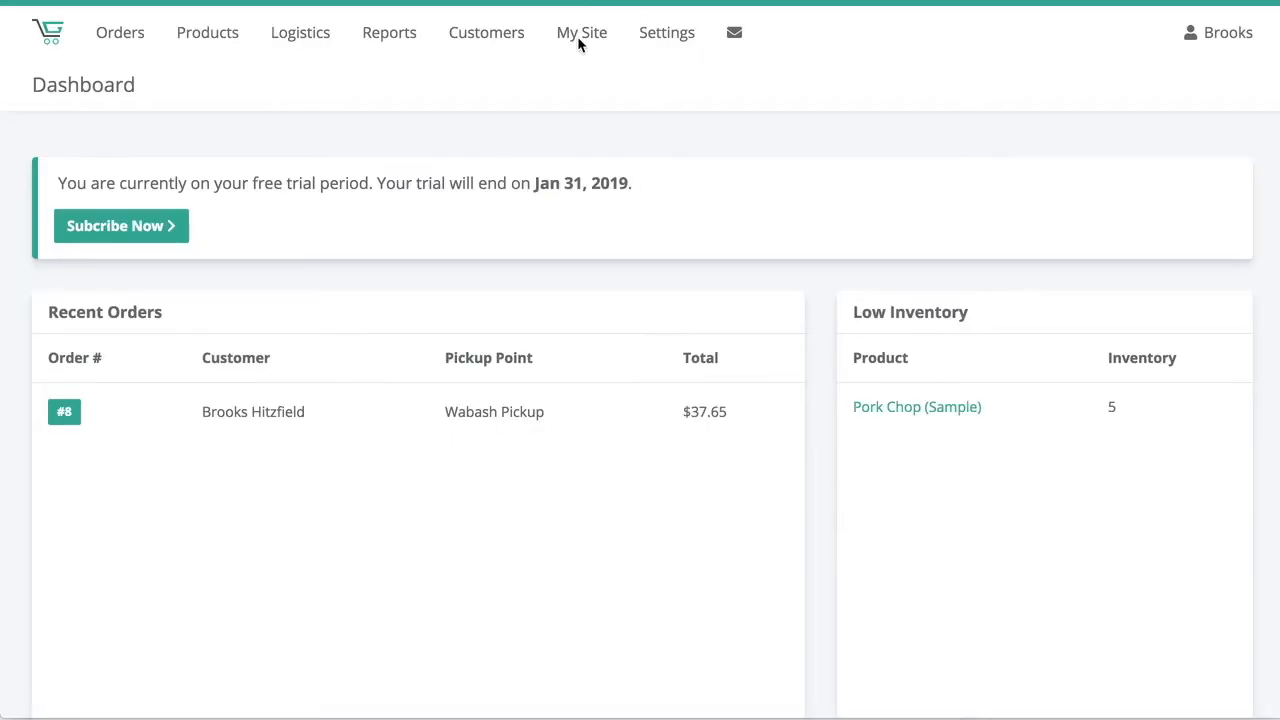
left_click(574, 38)
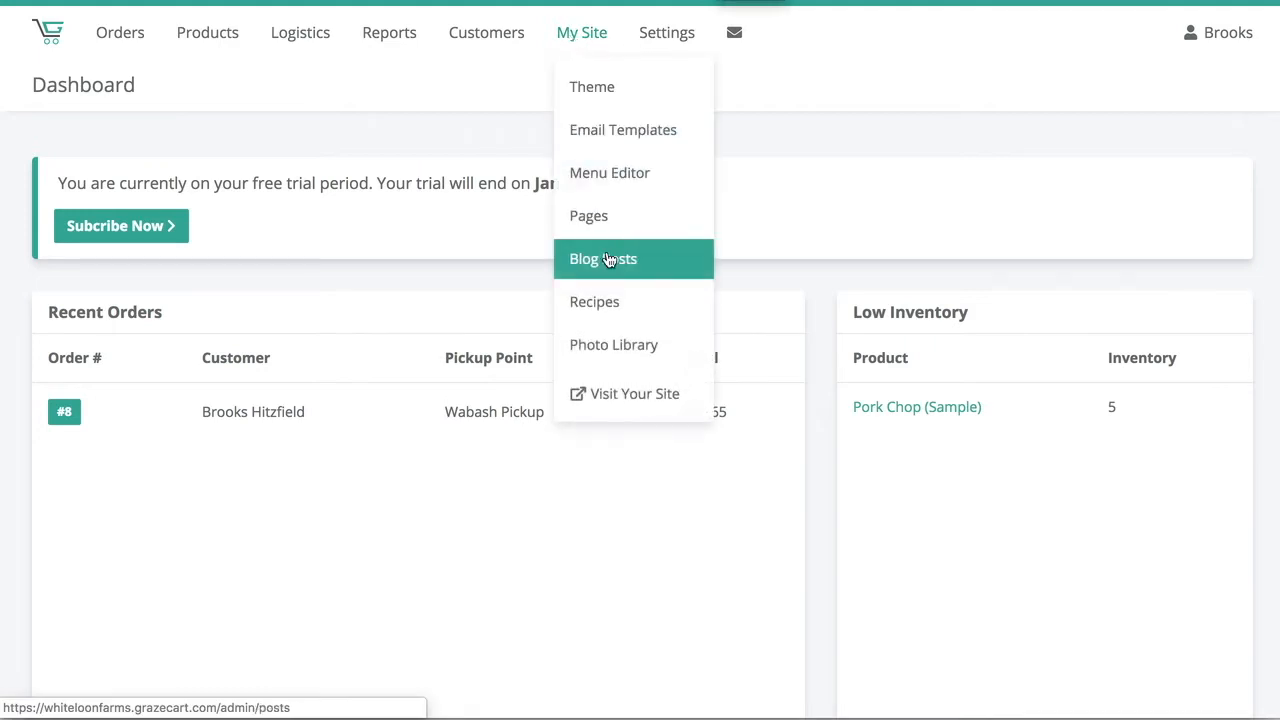
left_click(611, 174)
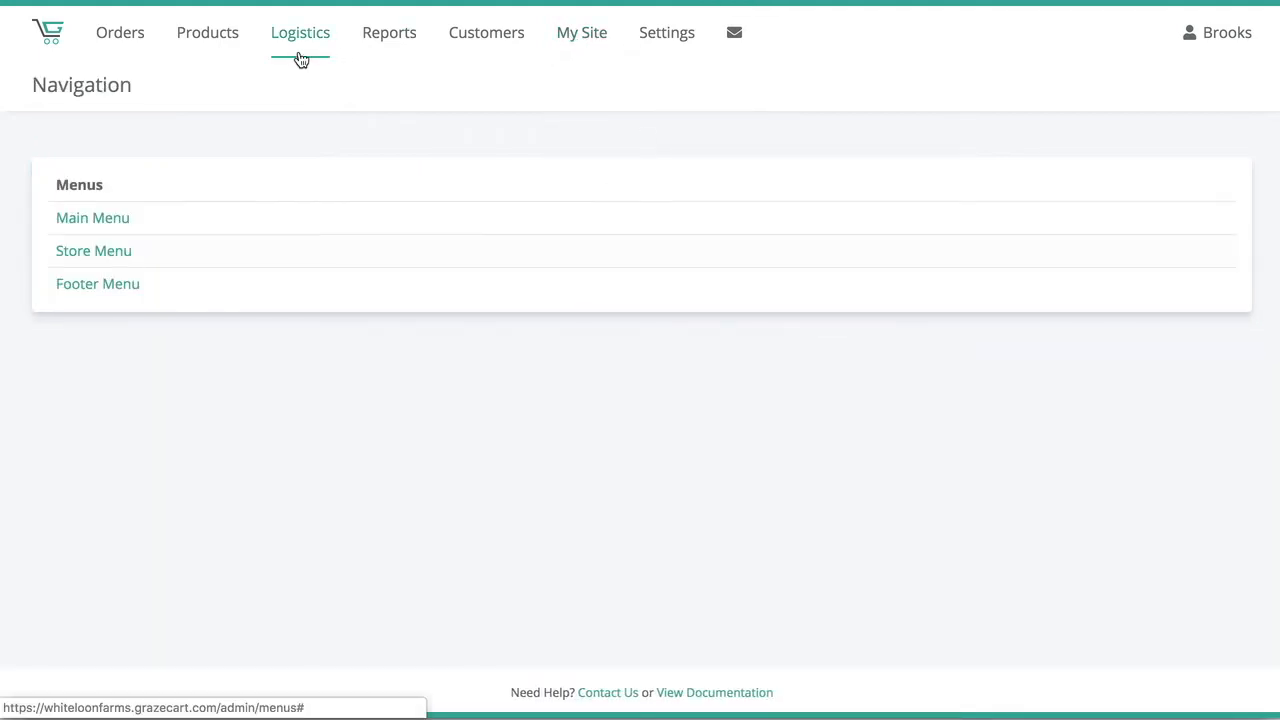
left_click(113, 220)
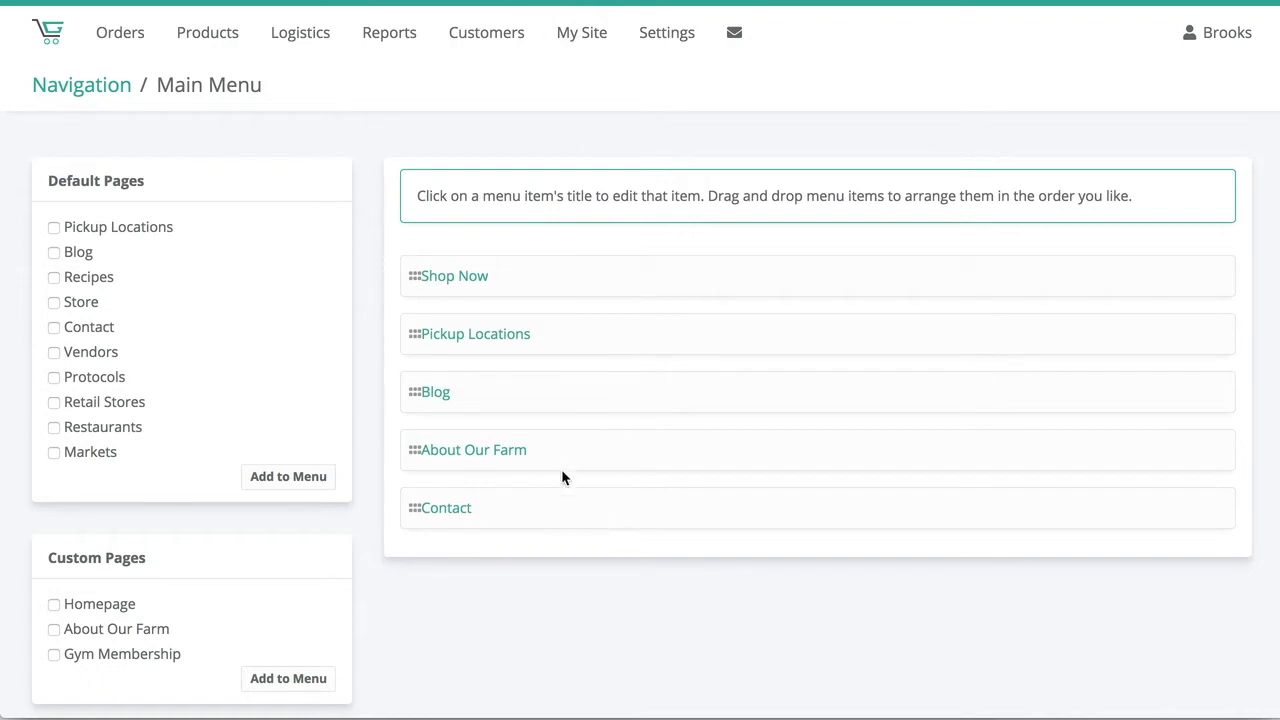
Move Shop Now to the end of the main menu and reload the storefront to check the order.
left_click_drag(418, 275, 410, 513)
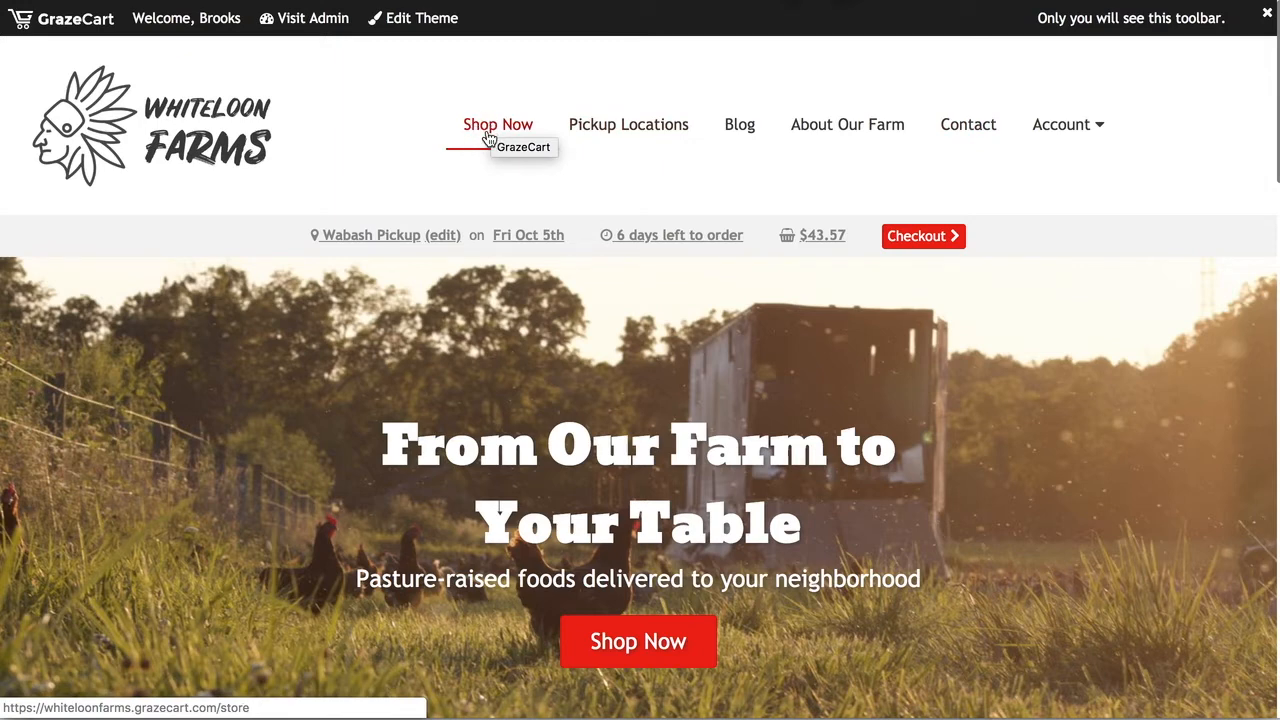
key("super+r")
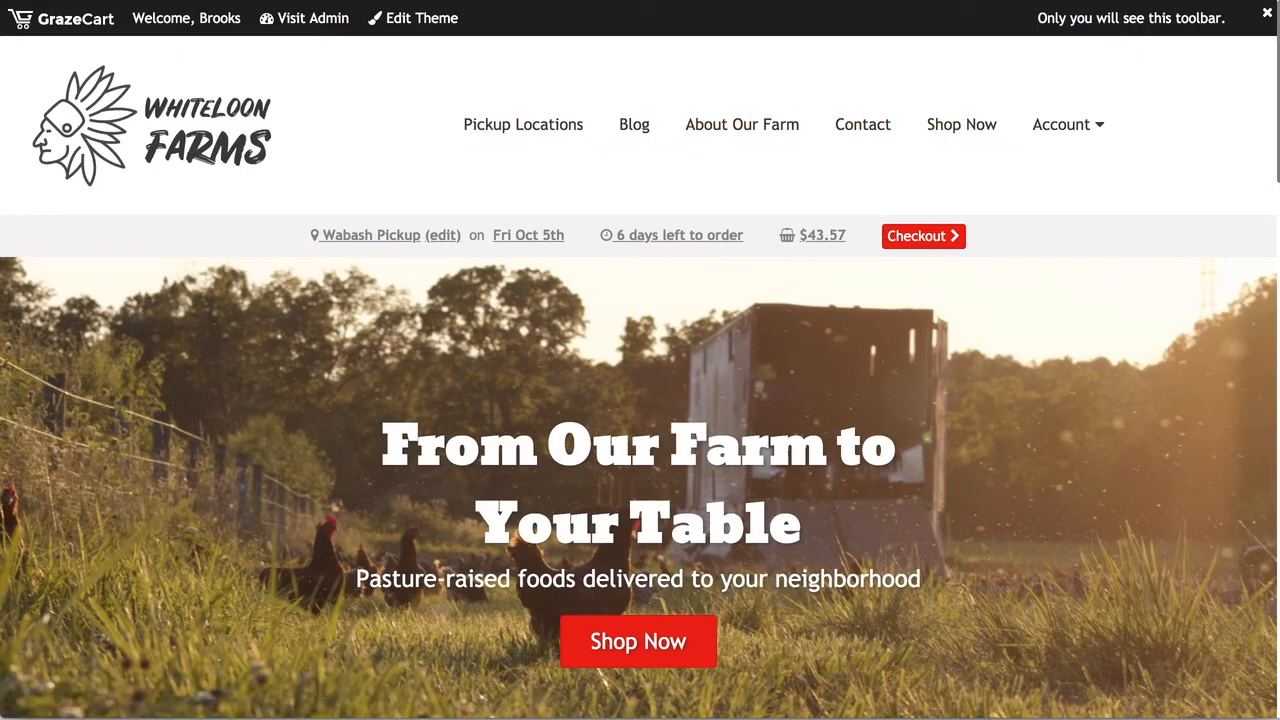
Place the Shop Now item between Blog and About Our Farm in the main menu.
key("ctrl+shift+Tab")
left_click_drag(413, 507, 417, 360)
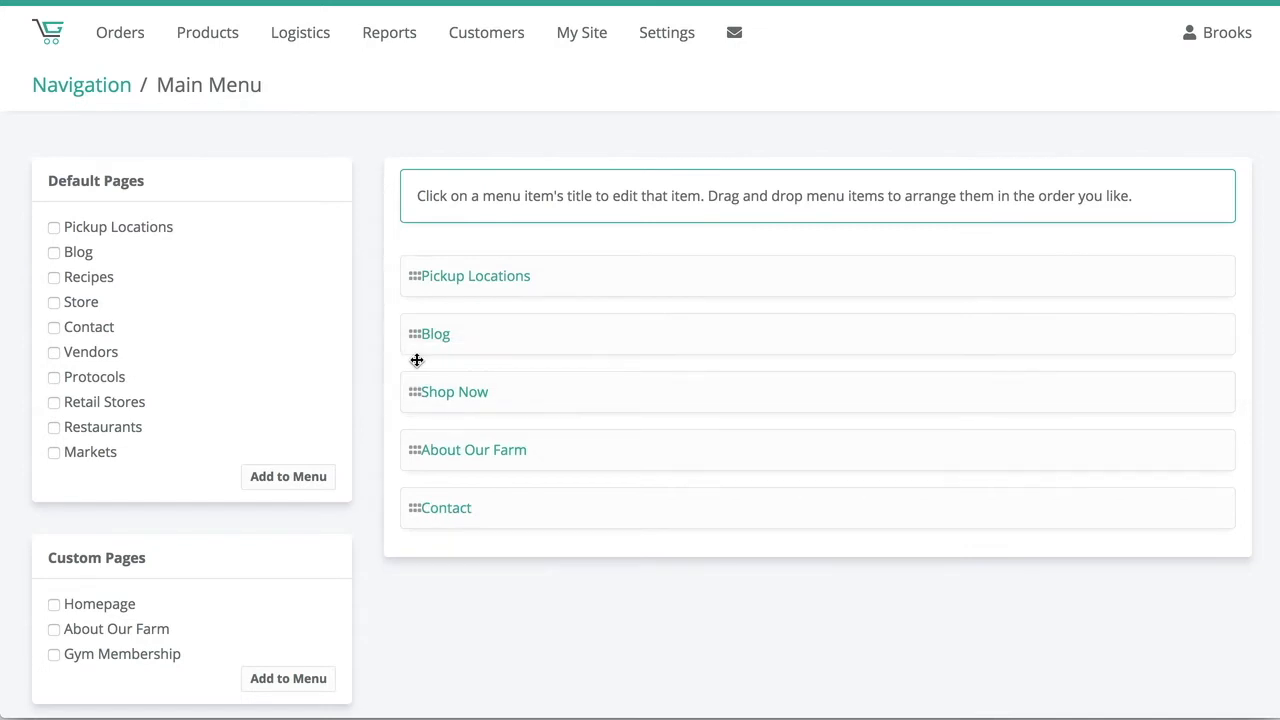
Rename the Blog menu item to My Blog, save it, and reload the storefront to check the name.
left_click(440, 334)
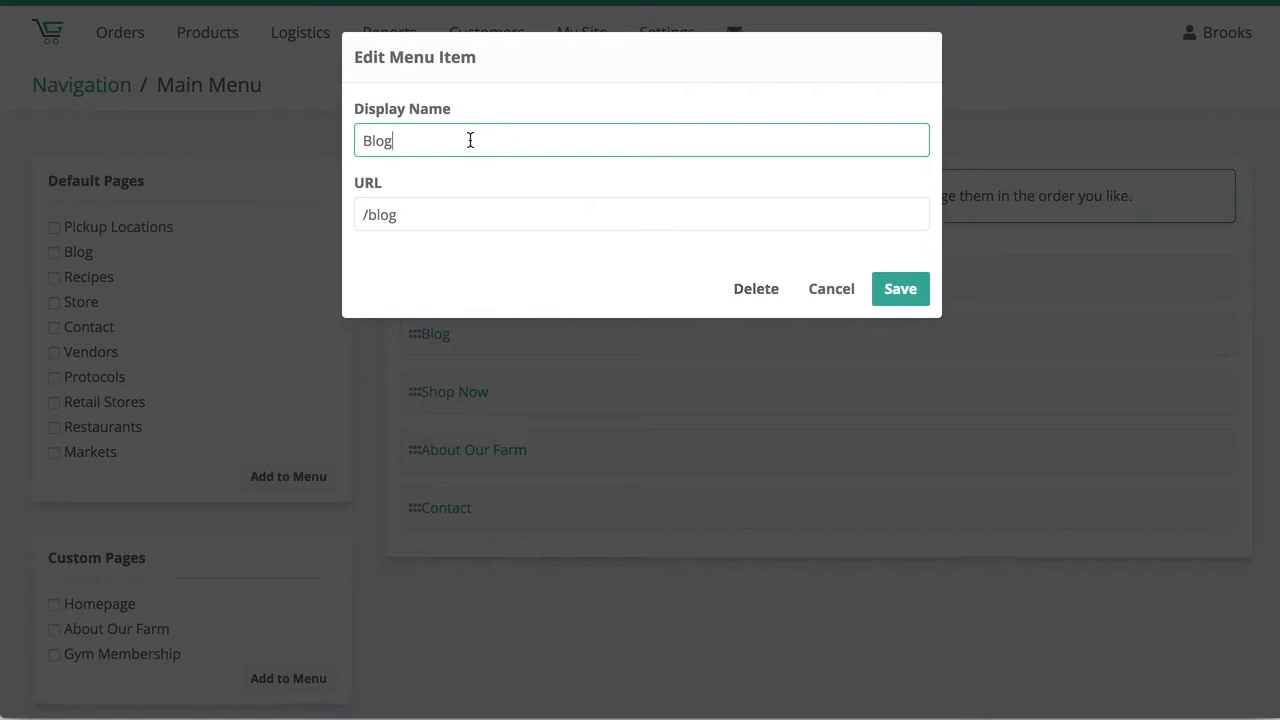
type("MY")
key("BackSpace")
key("BackSpace")
type("y")
left_click(423, 212)
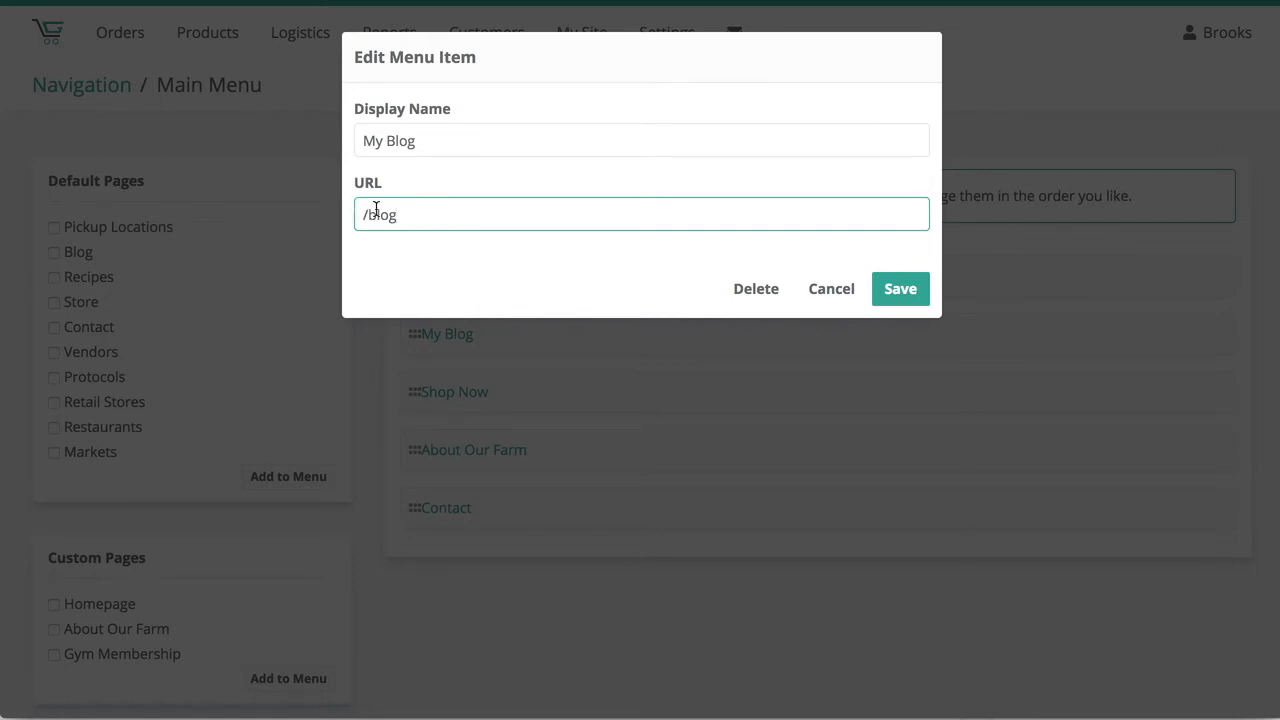
left_click_drag(394, 180, 351, 177)
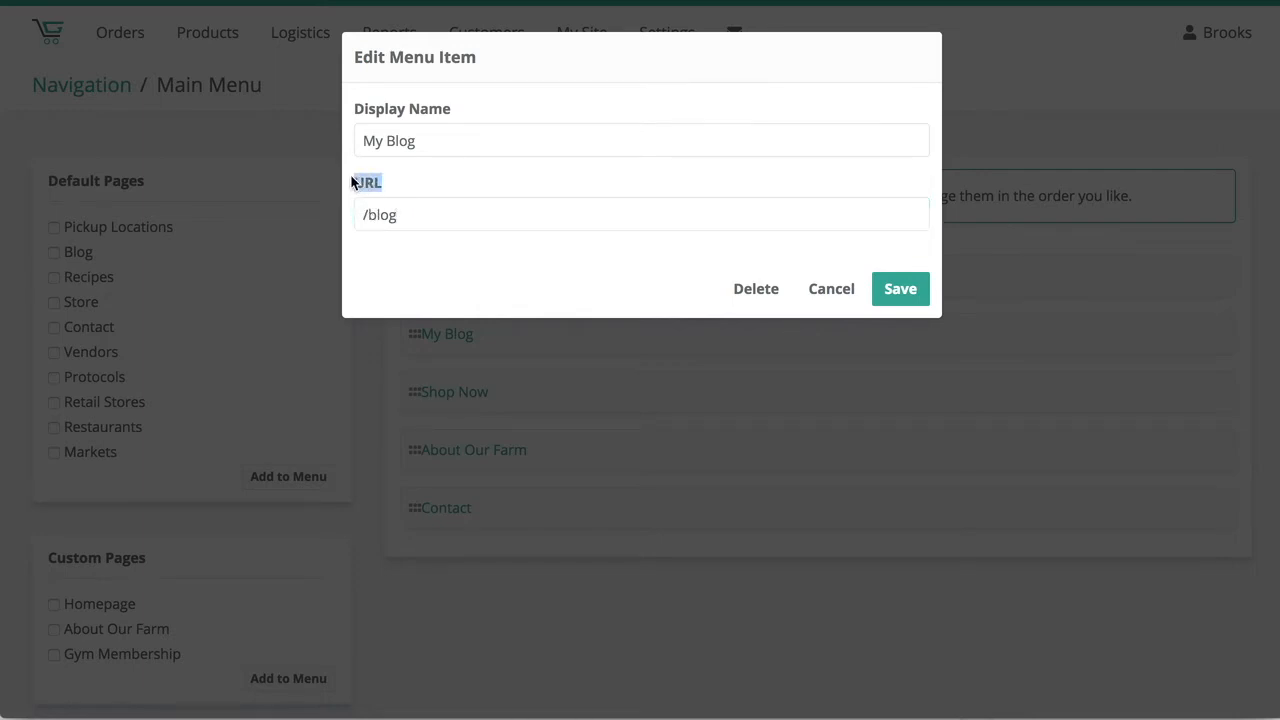
left_click(910, 290)
key("ctrl+Tab")
key("super+r")
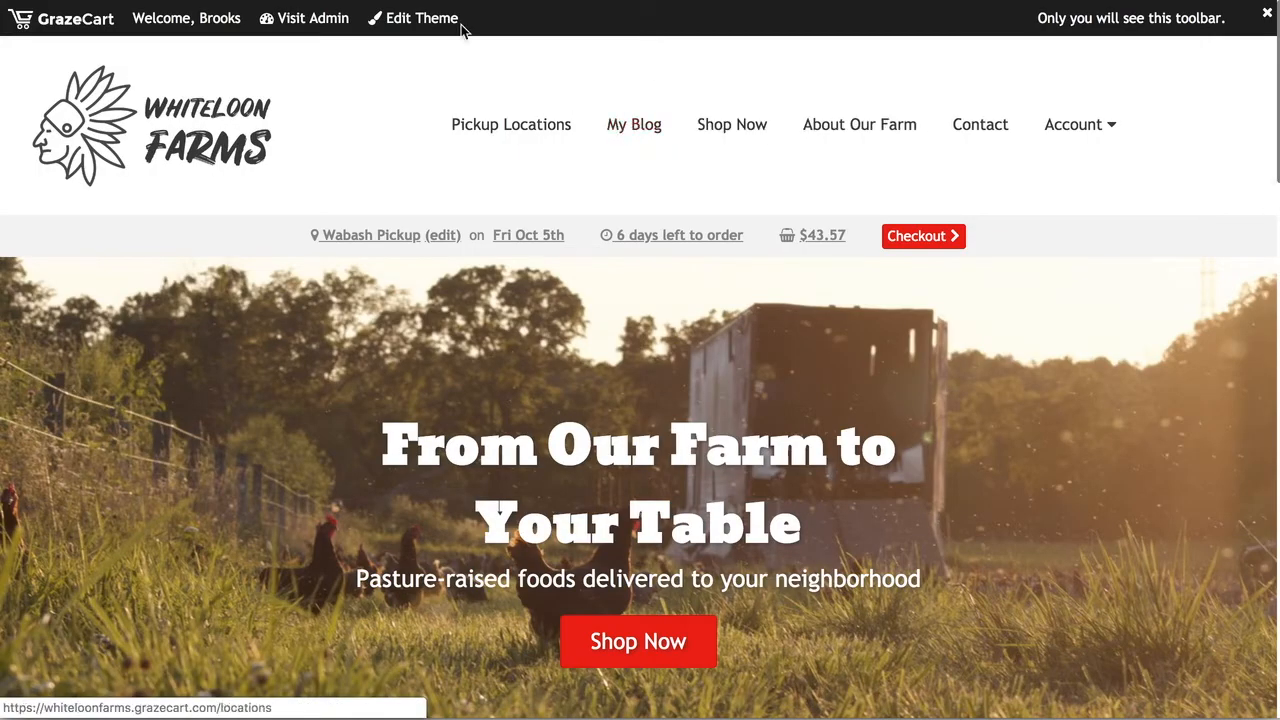
Add the Gym Membership custom page to the main menu.
key("ctrl+Tab")
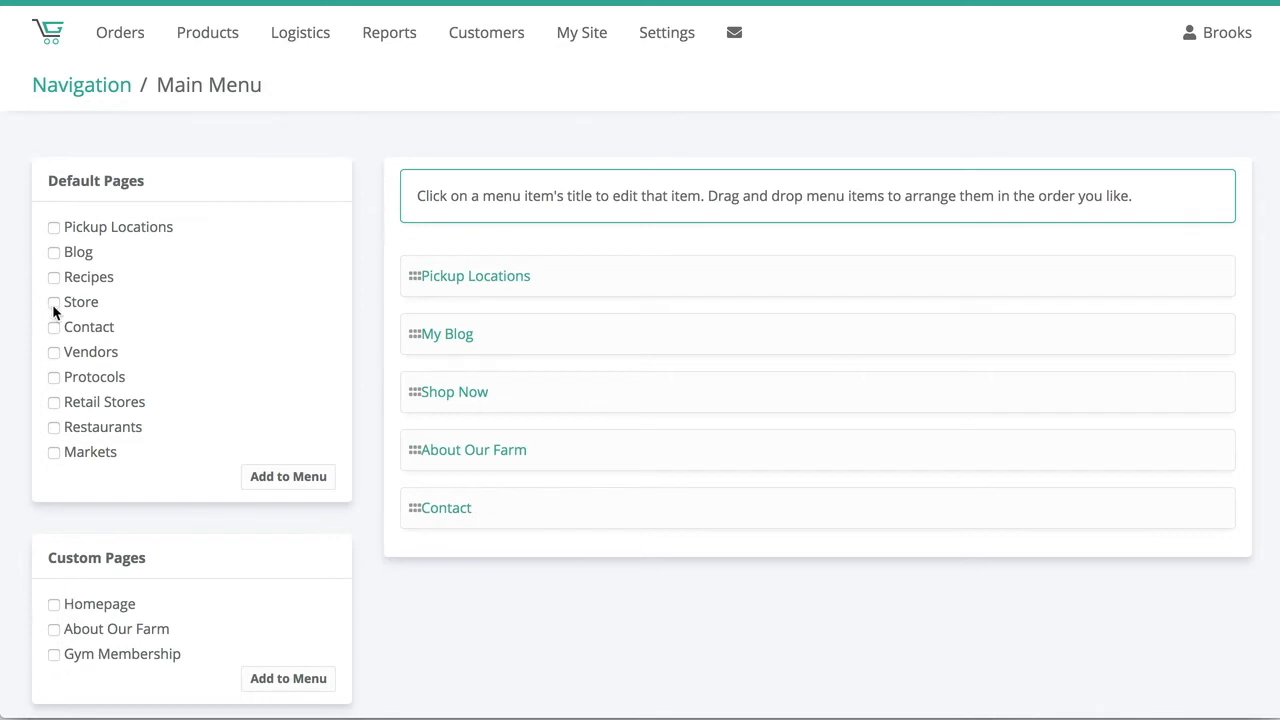
left_click(52, 656)
left_click(284, 680)
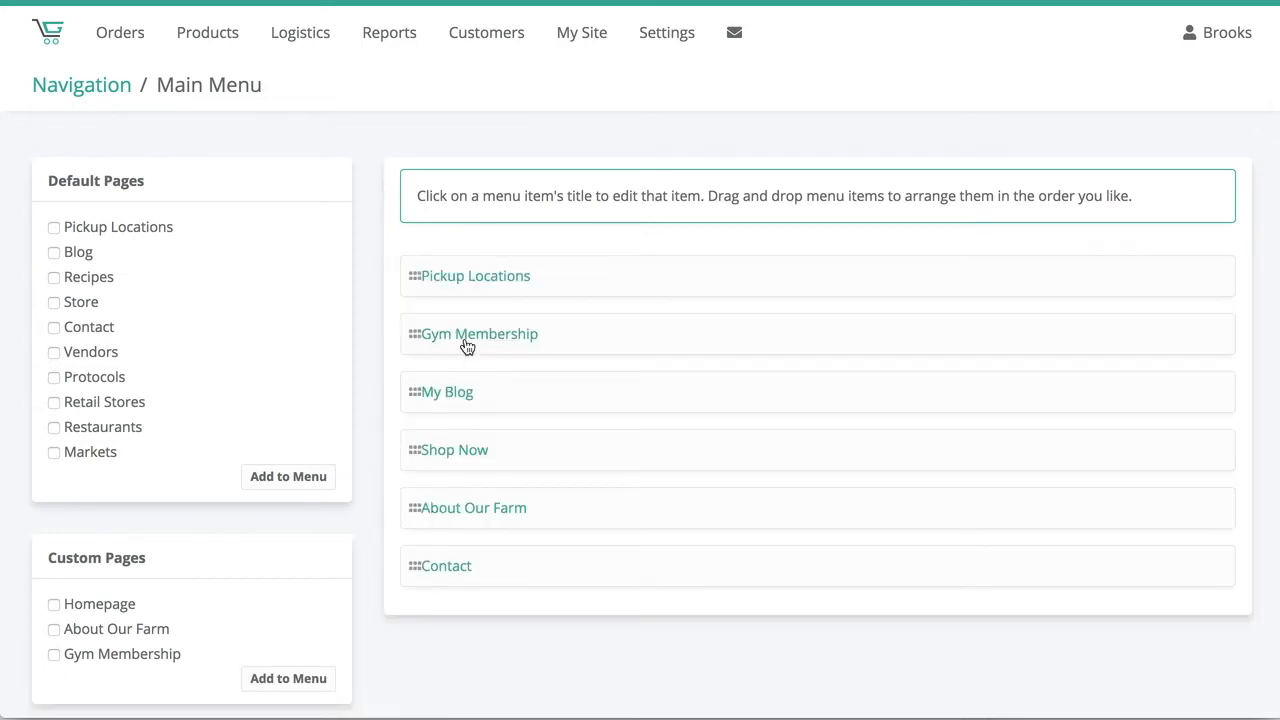
scroll(300, 551, "down", 3)
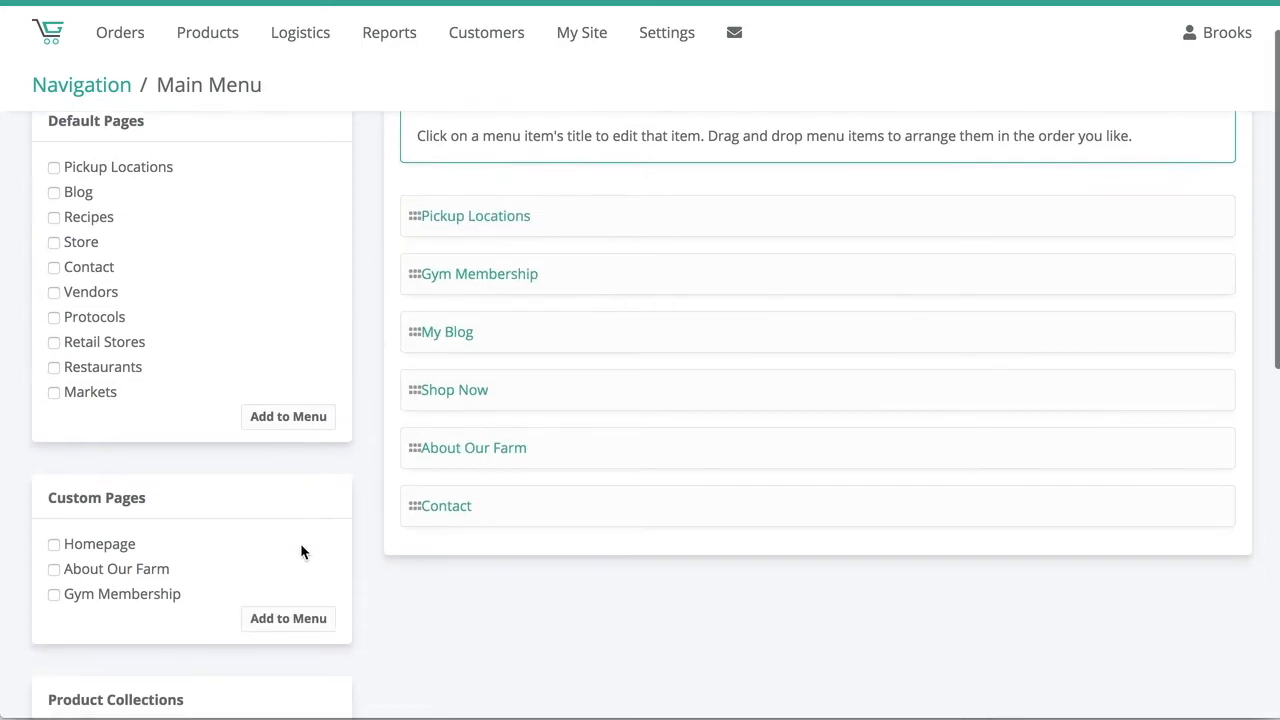
scroll(300, 551, "down", 1)
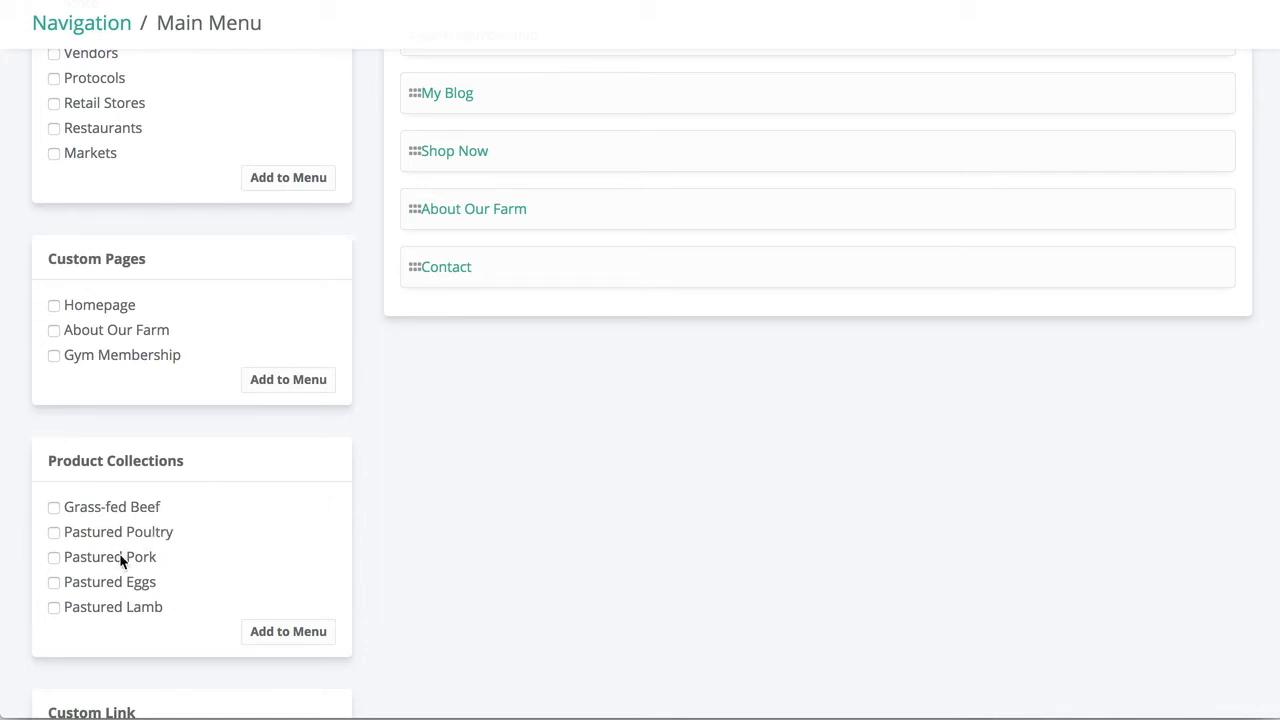
scroll(113, 575, "down", 3)
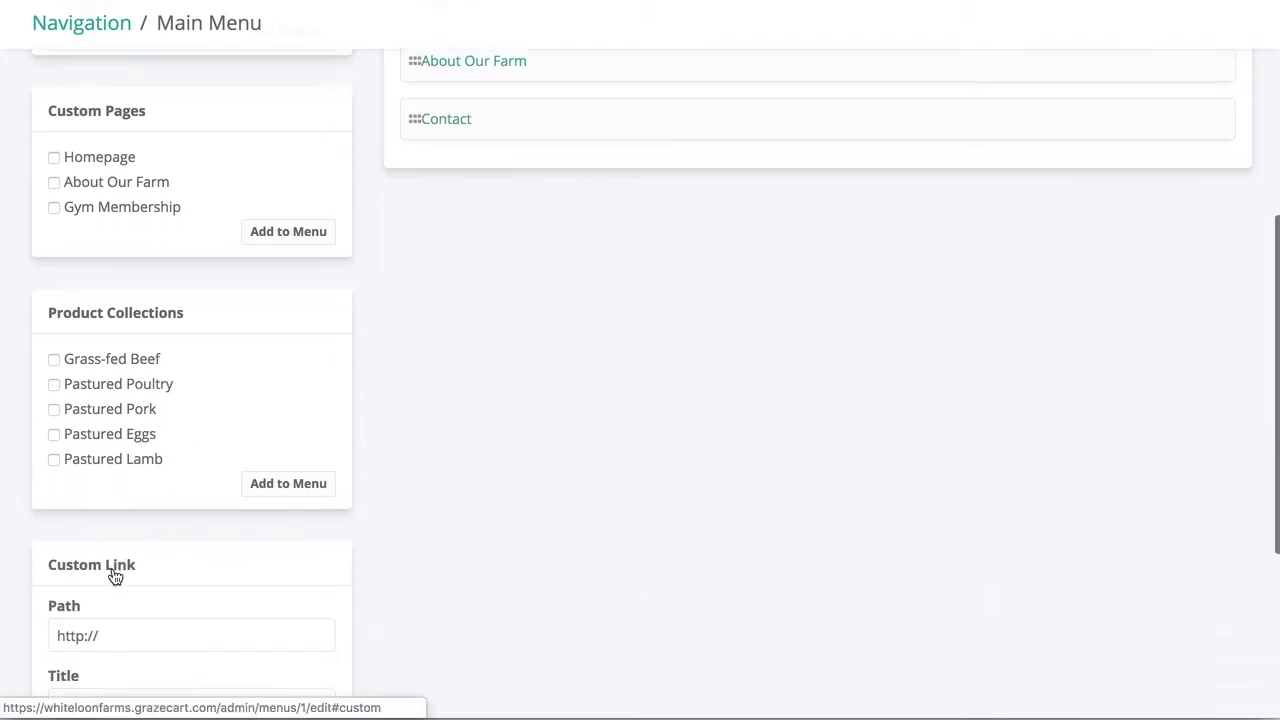
scroll(113, 570, "down", 1)
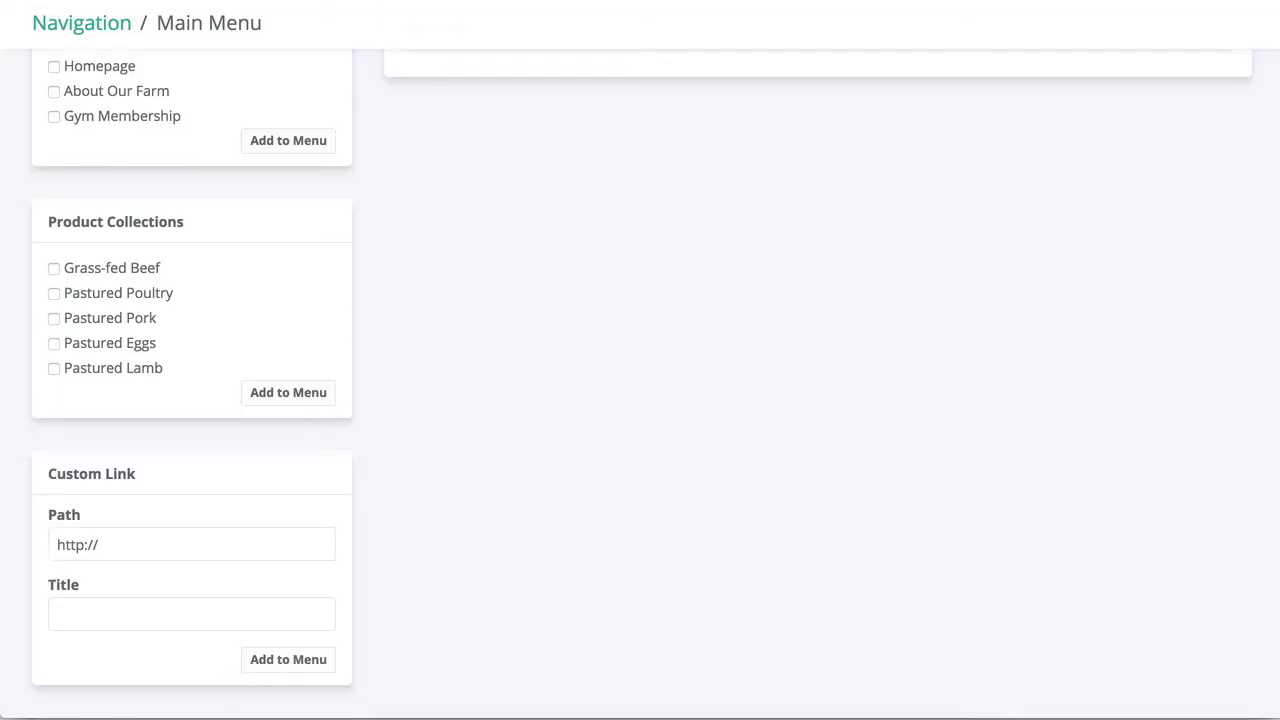
left_click(152, 540)
key("ctrl+a")
type("https://sevensons.net/")
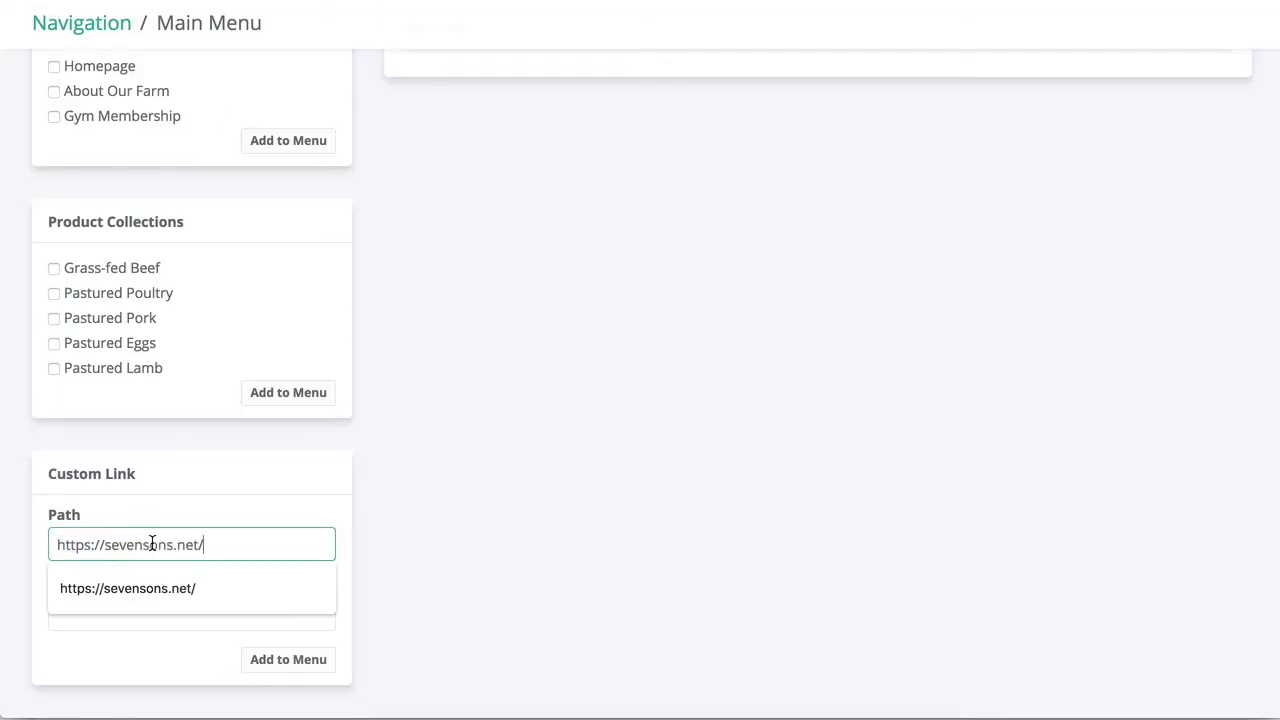
left_click(104, 515)
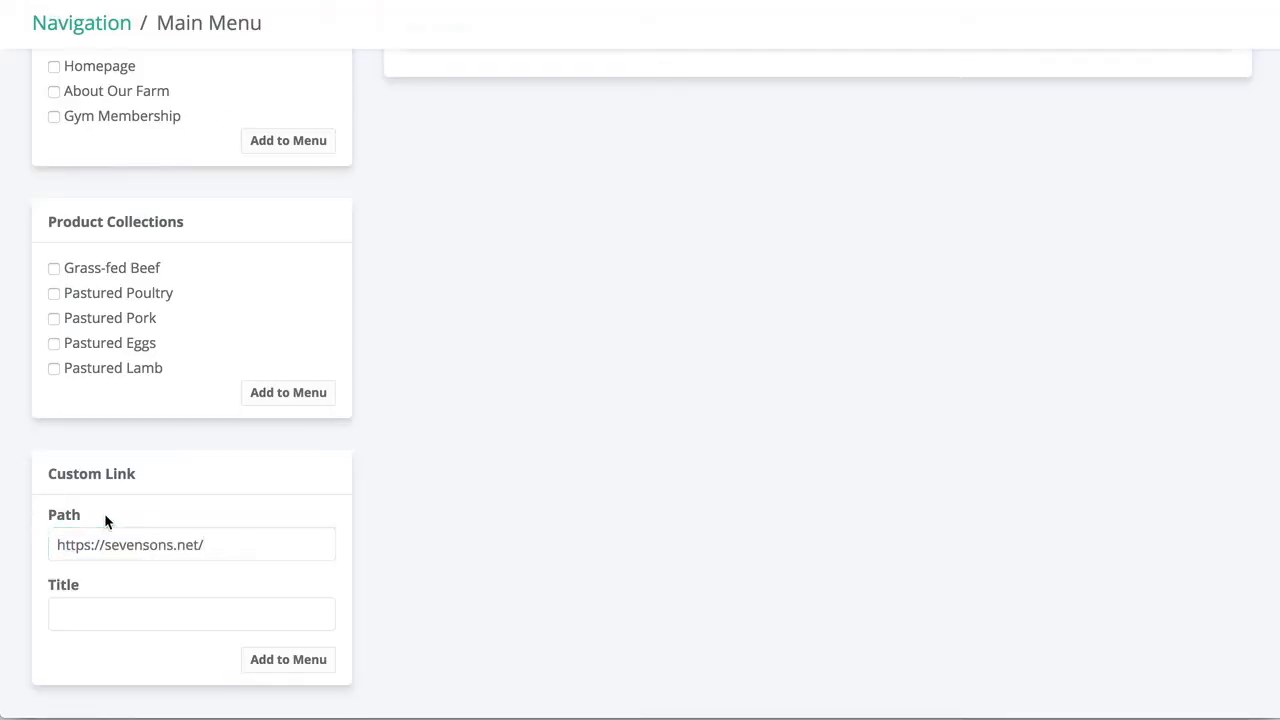
left_click(102, 612)
type("Seven Sons")
left_click(148, 576)
left_click(273, 662)
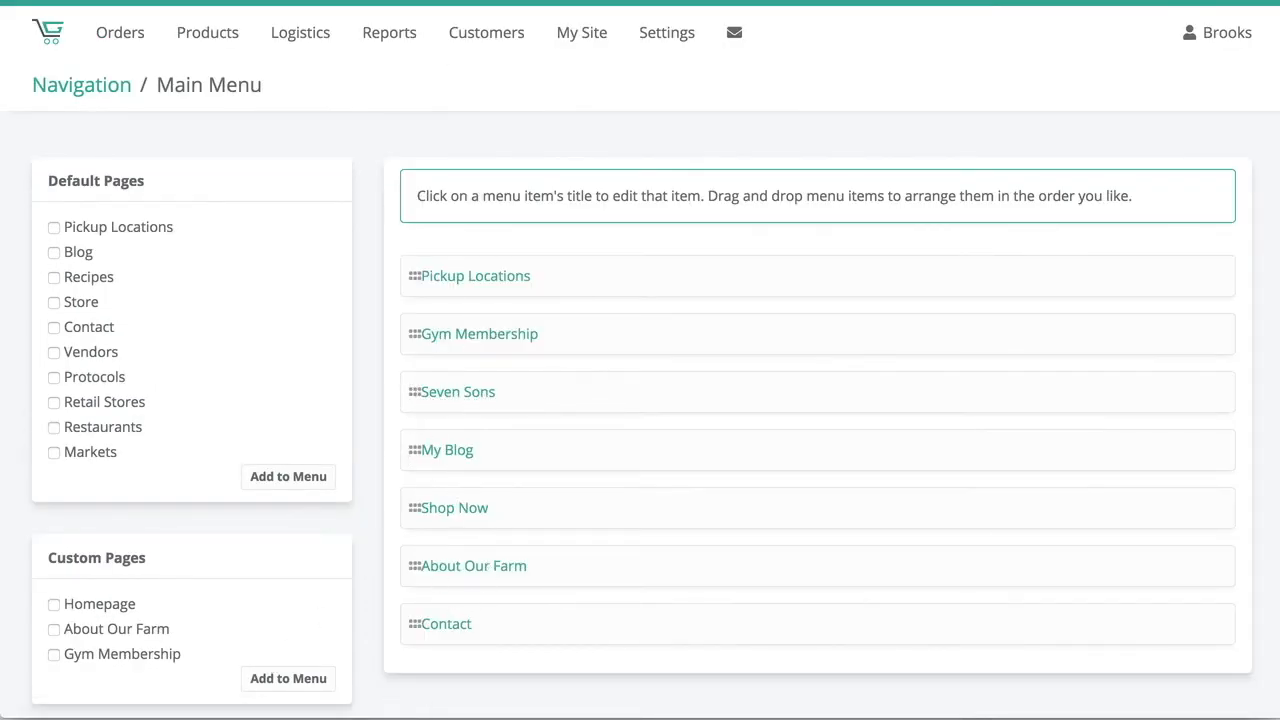
Reload the Whiteloon Farms storefront and follow the Seven Sons link to test it.
left_click(530, 1)
key("super+r")
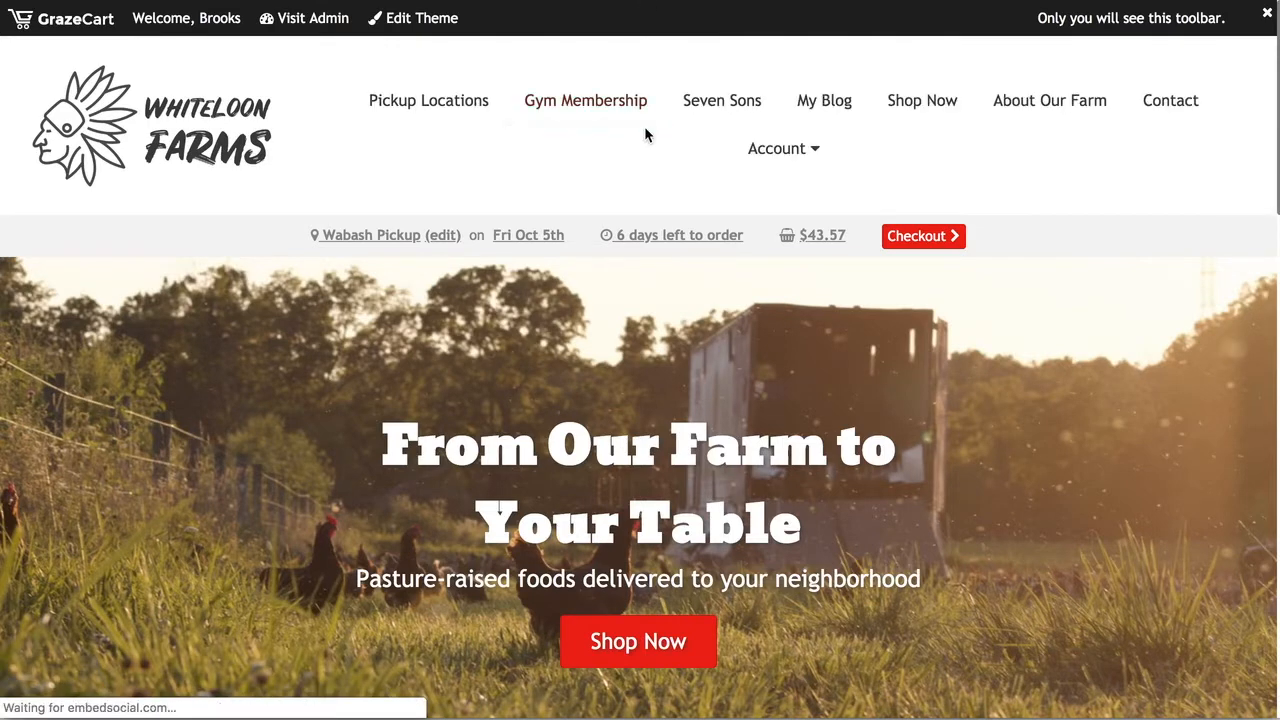
left_click(735, 110)
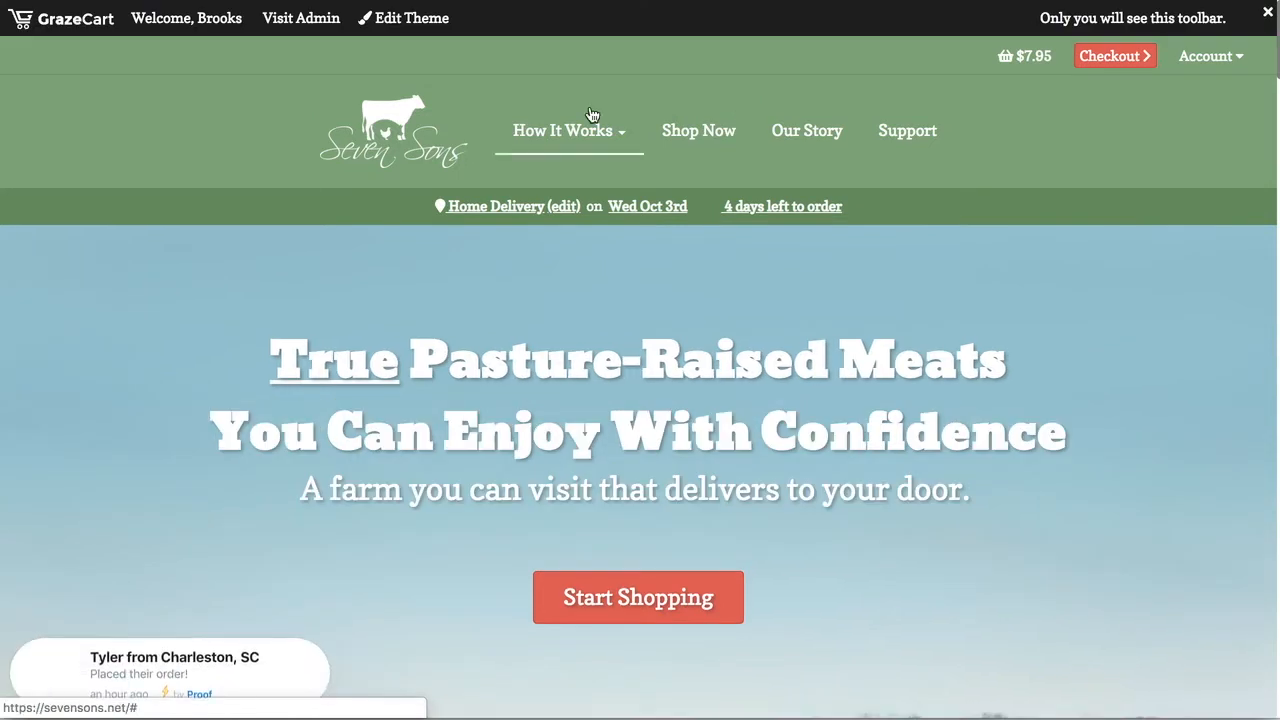
Add a submenu titled How It Works to the Whiteloon Farms main menu.
left_click(290, 1)
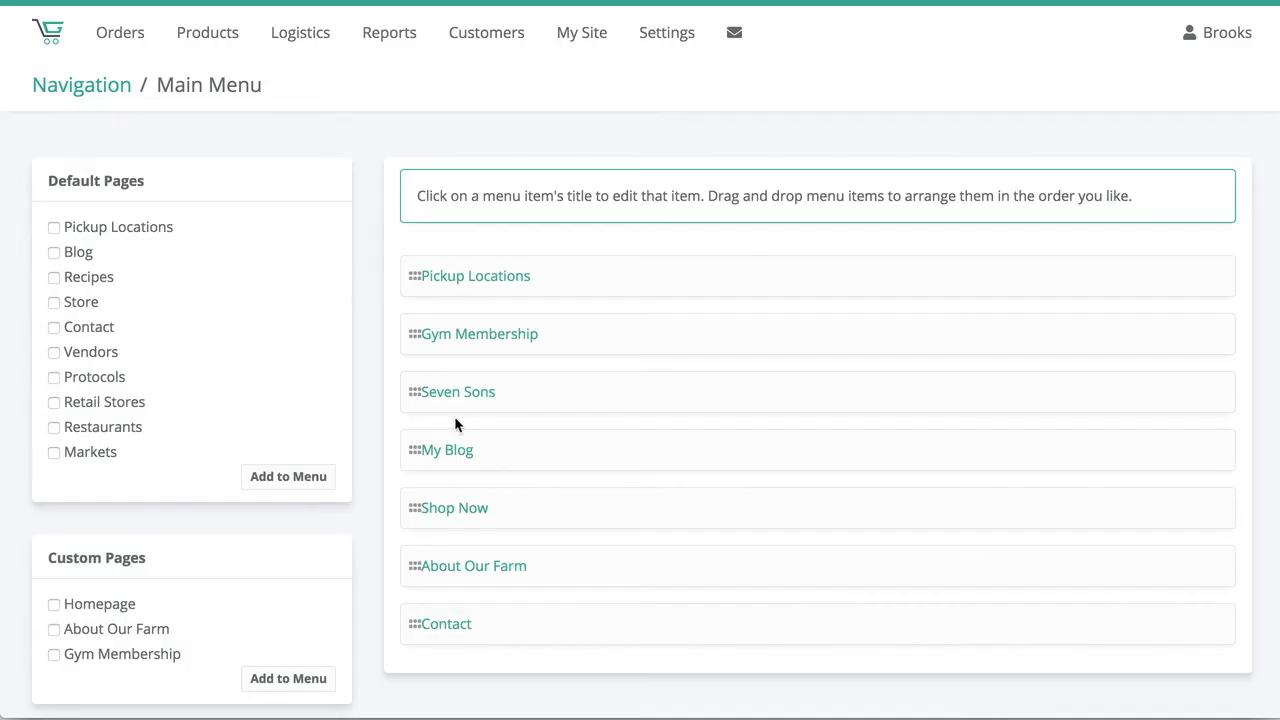
scroll(352, 410, "down", 6)
scroll(352, 410, "down", 2)
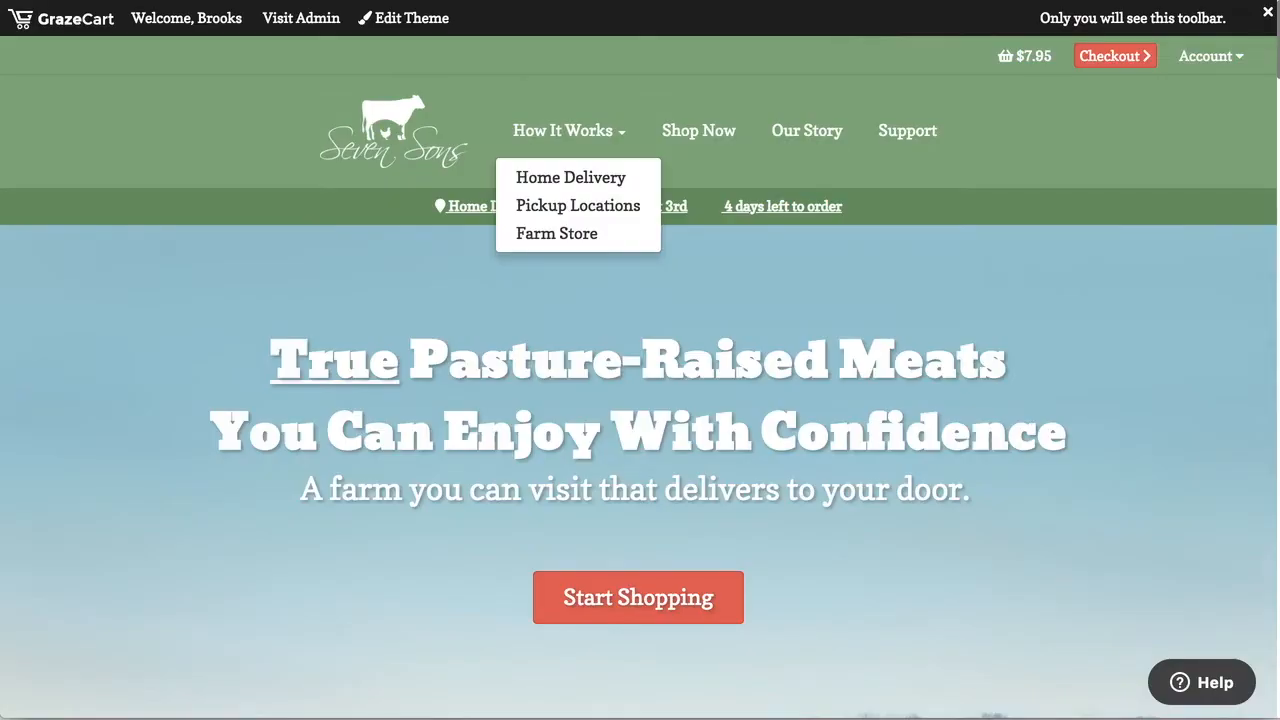
mouse_move(580, 138)
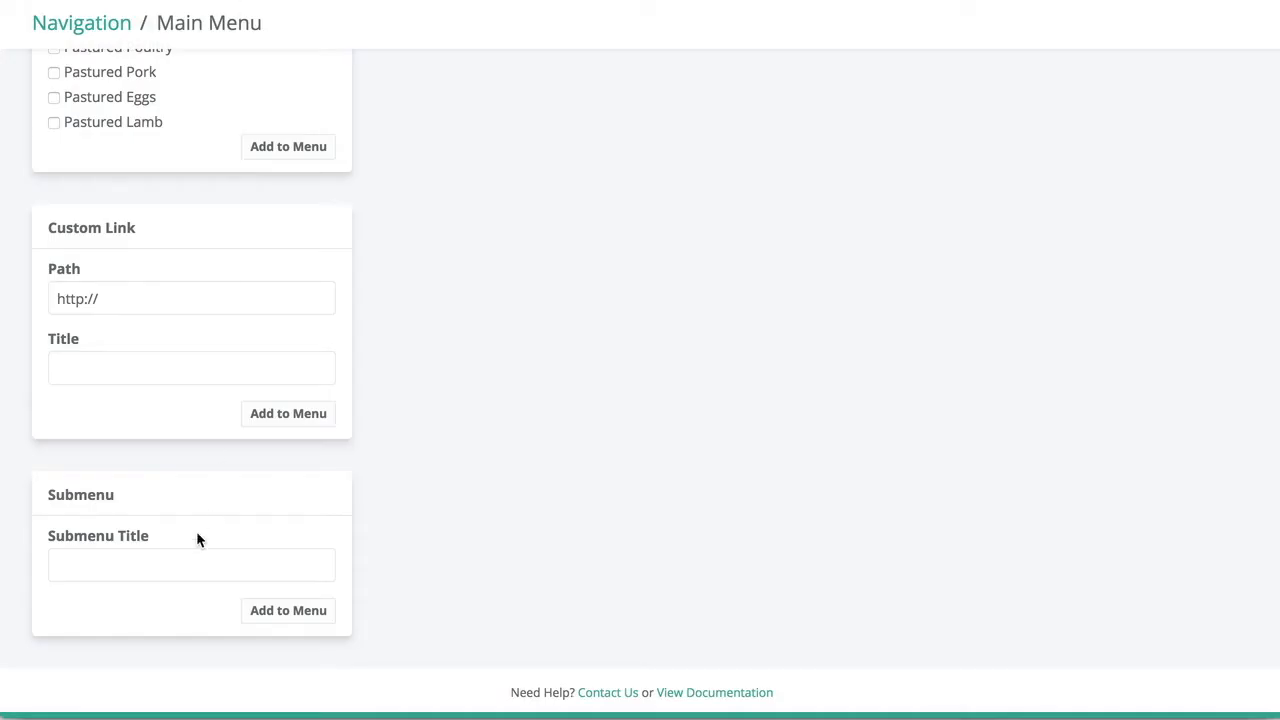
left_click(149, 566)
type("HOw")
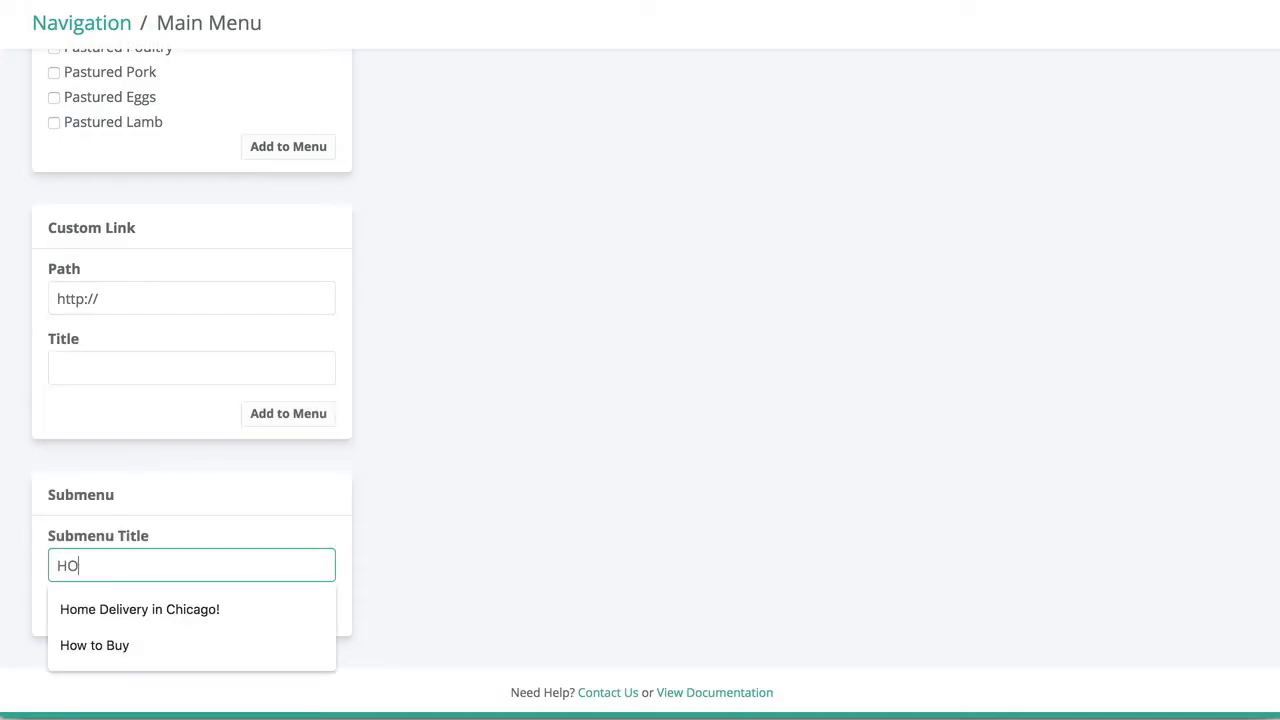
key("BackSpace")
key("BackSpace")
key("BackSpace")
type("ow ")
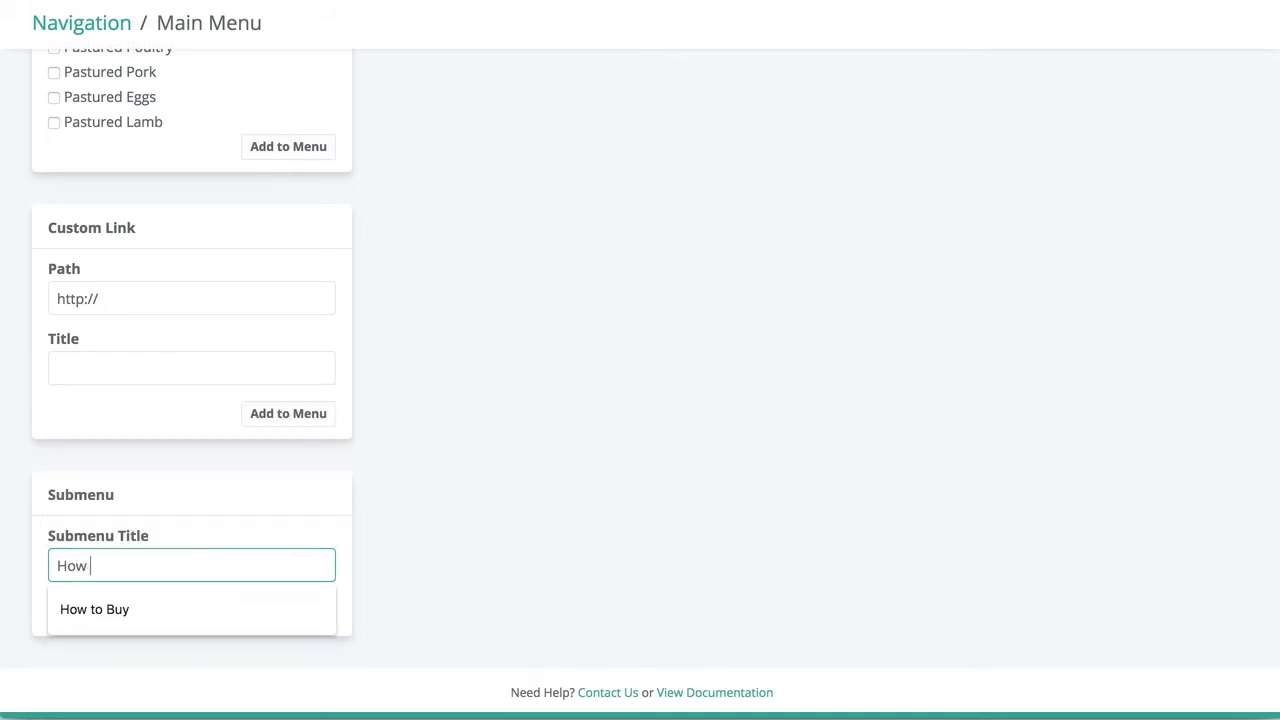
type("It Works")
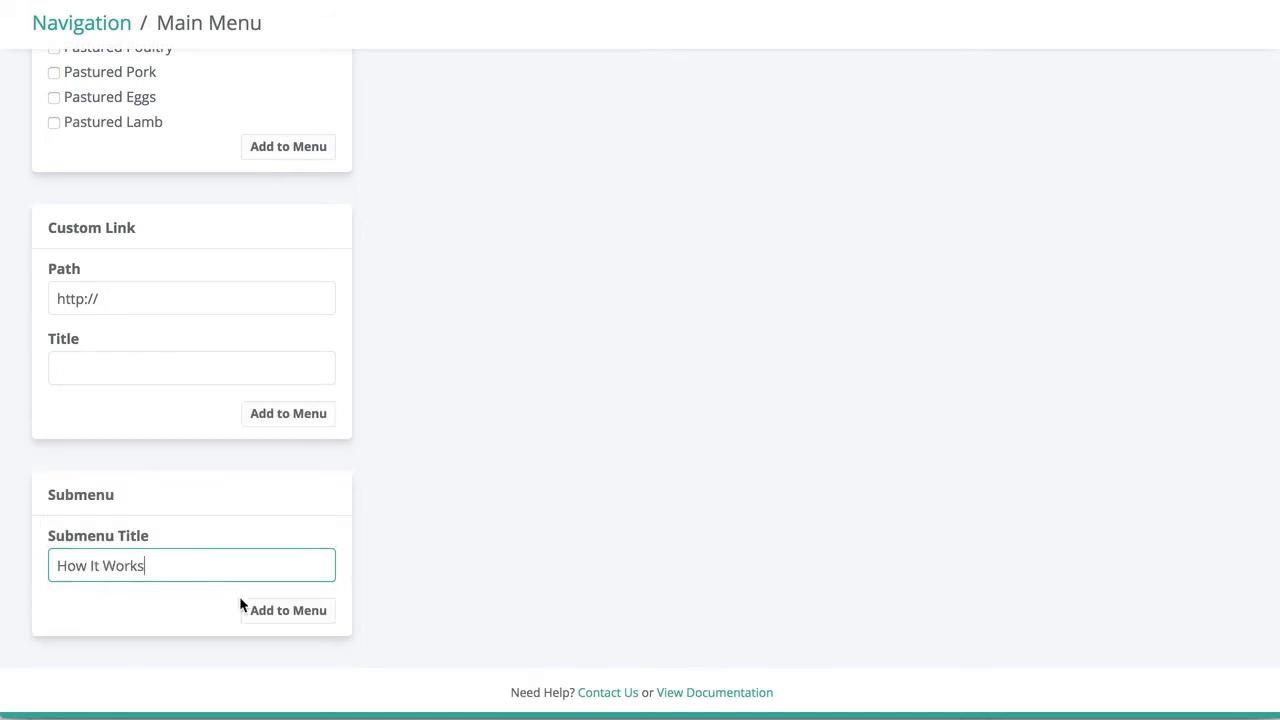
left_click(271, 610)
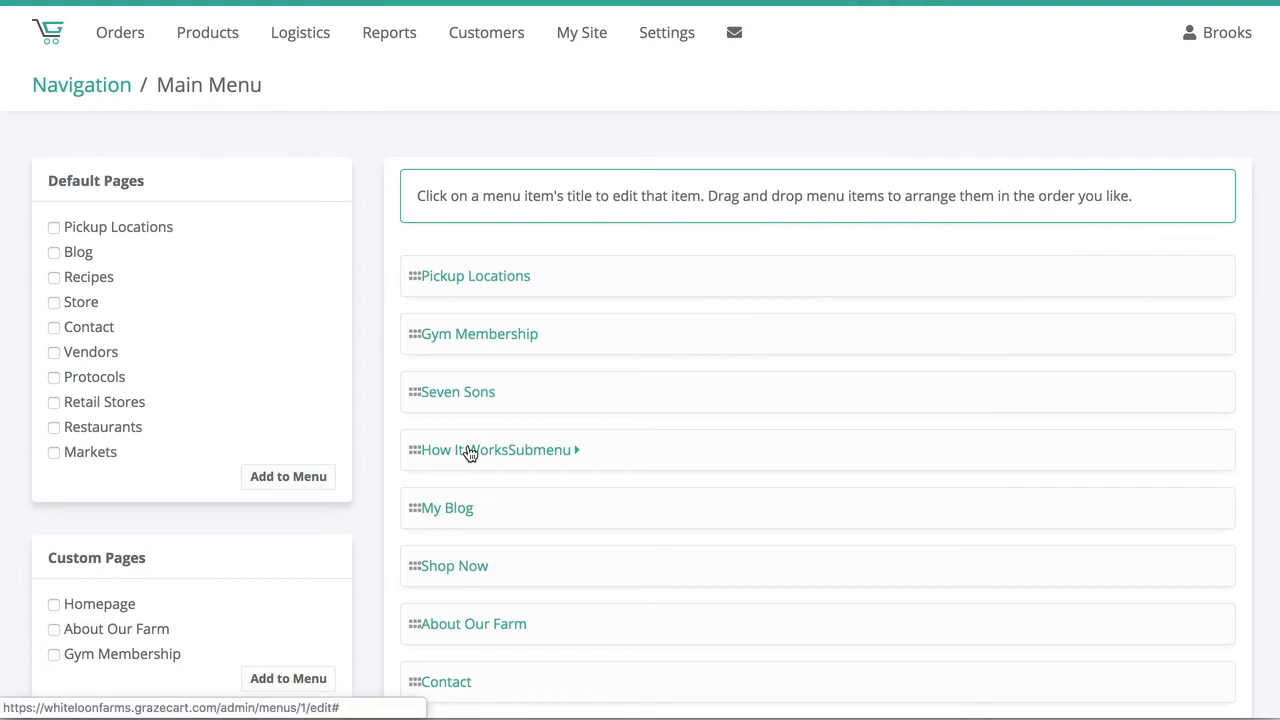
Add the Grass-fed Beef and Pastured Pork product collections to the How It Works submenu.
left_click(469, 451)
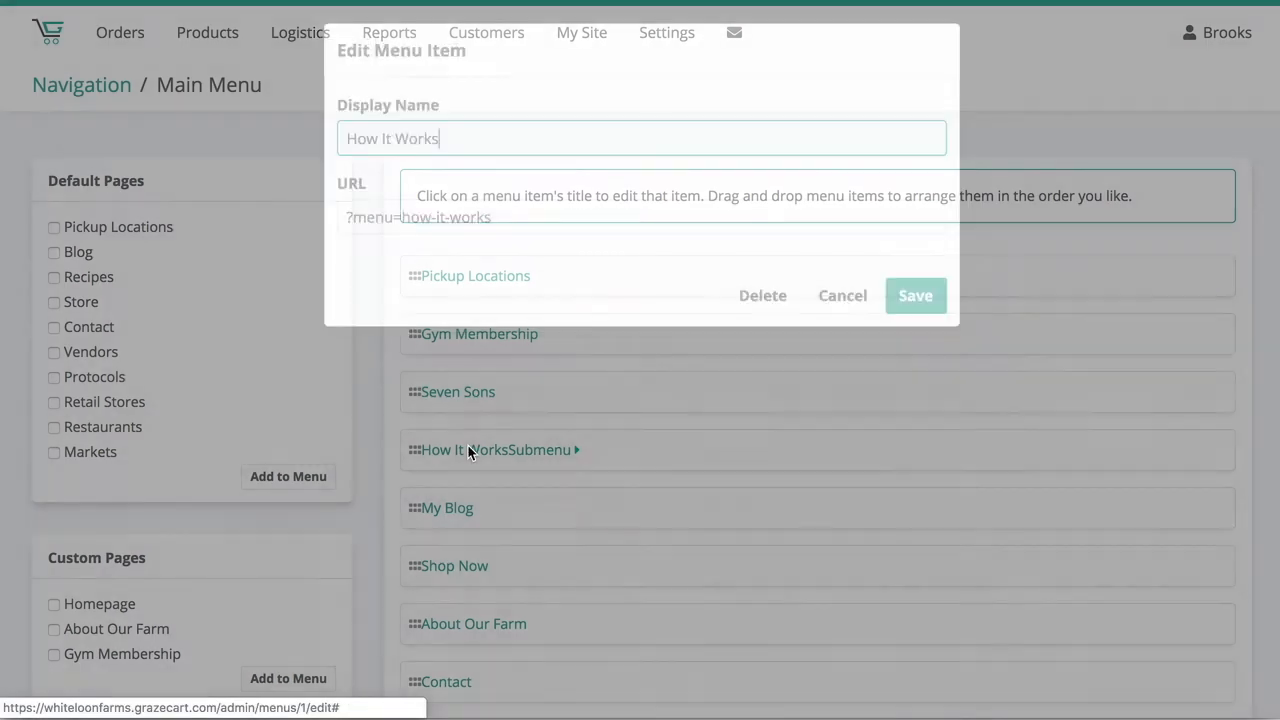
left_click(825, 295)
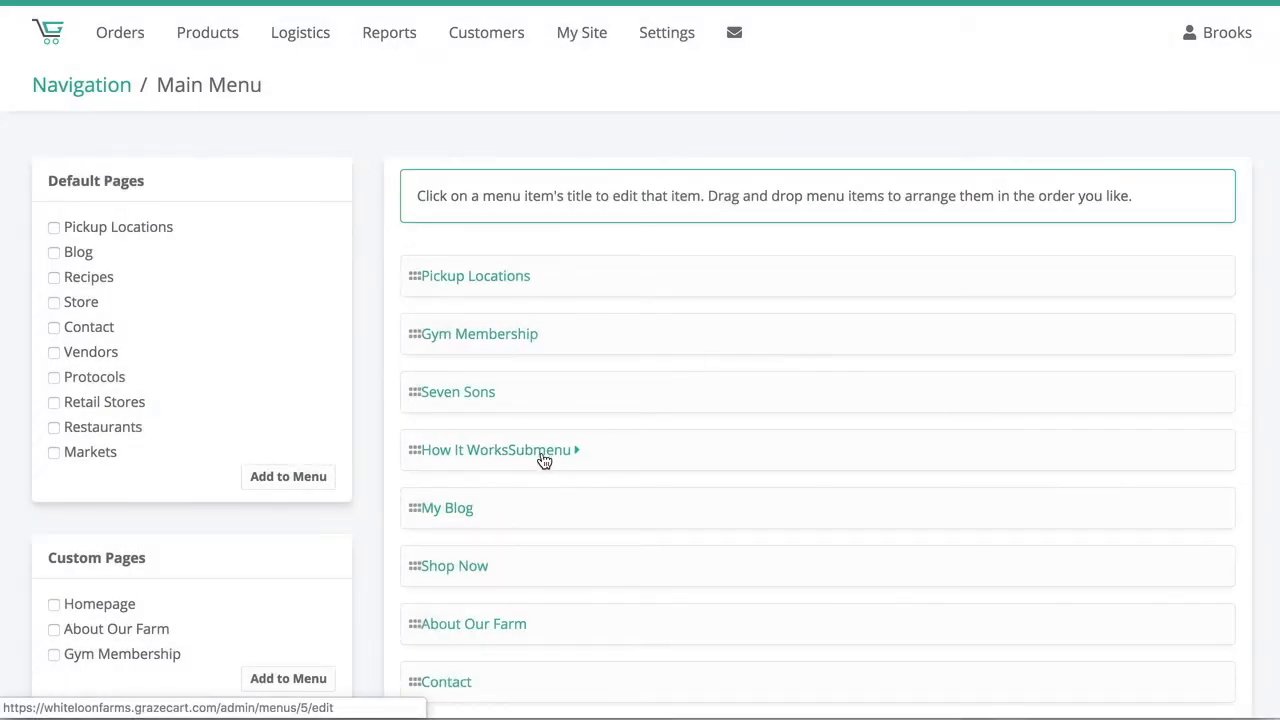
left_click(543, 456)
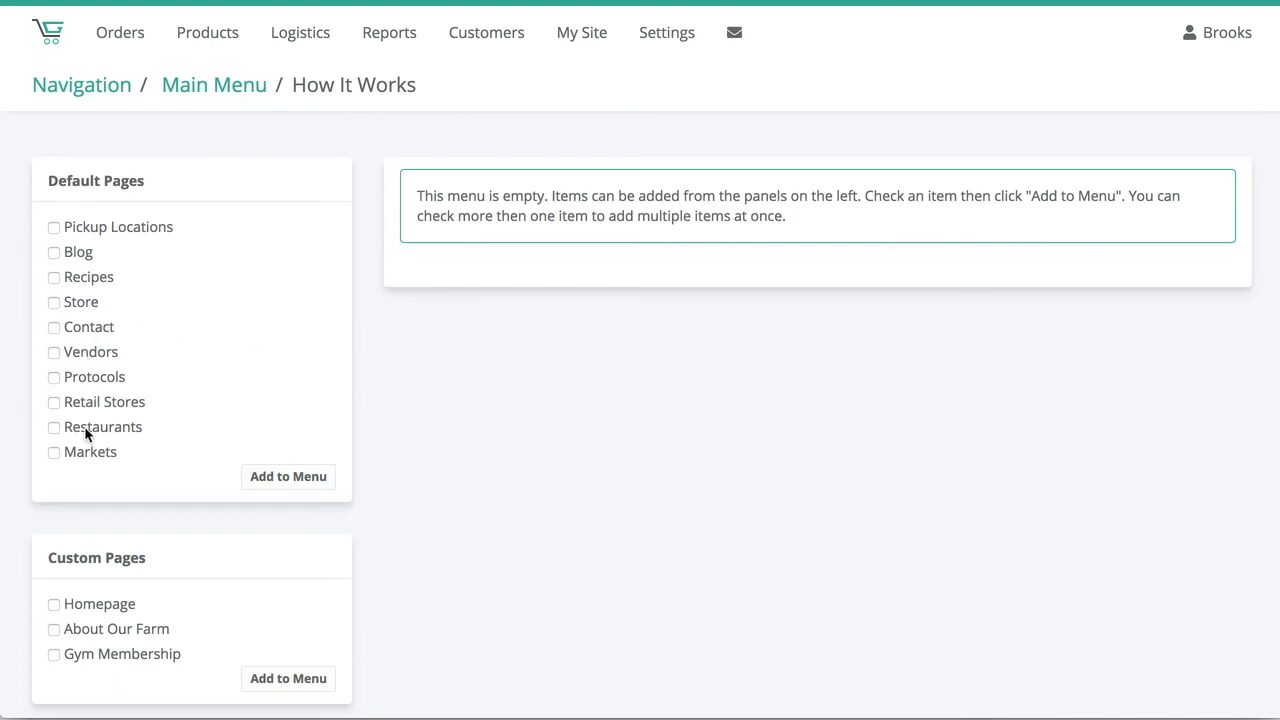
scroll(109, 451, "down", 5)
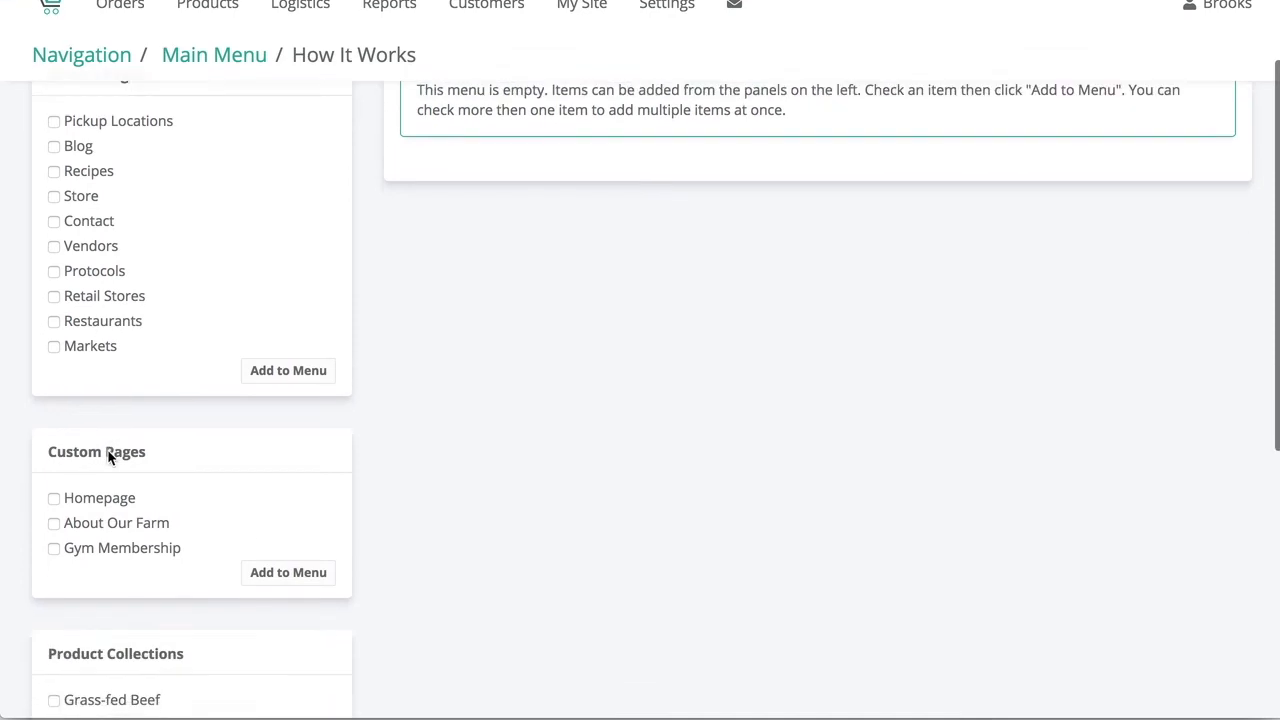
left_click(74, 515)
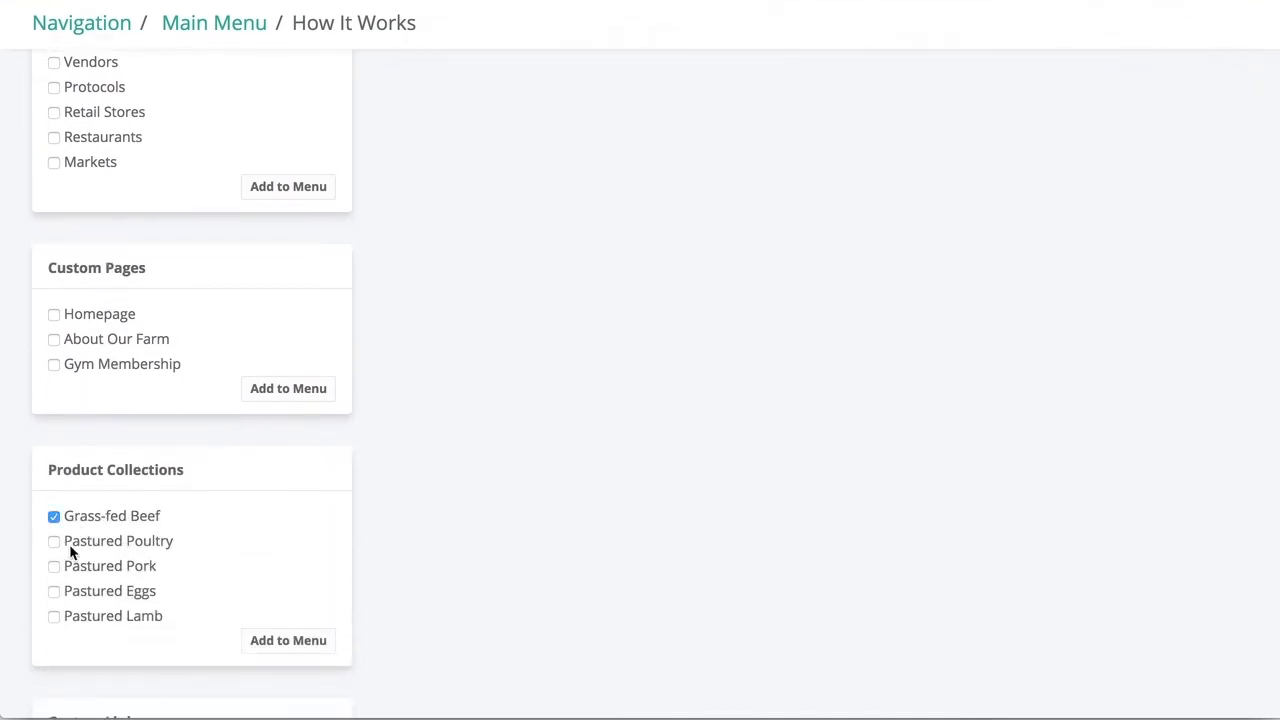
left_click(68, 565)
left_click(290, 643)
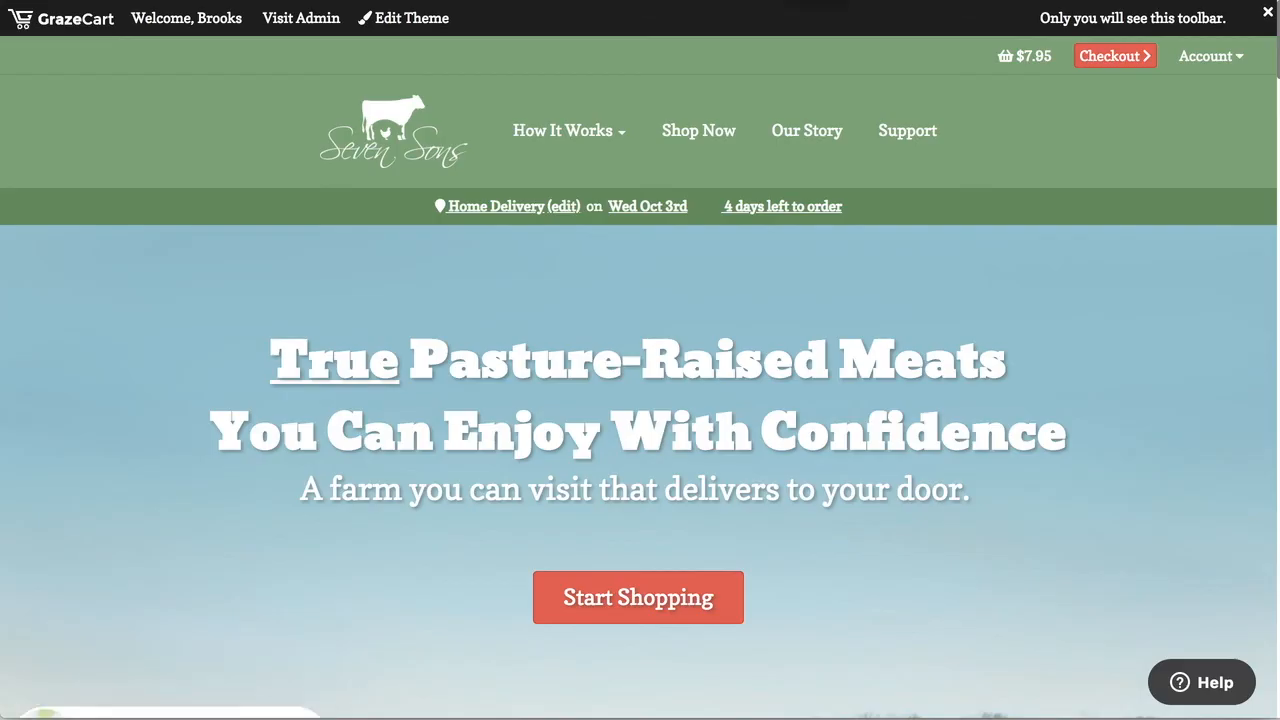
Load the Whiteloon Farms storefront and expand How It Works in its header menu to check the submenu.
type("white")
key("Return")
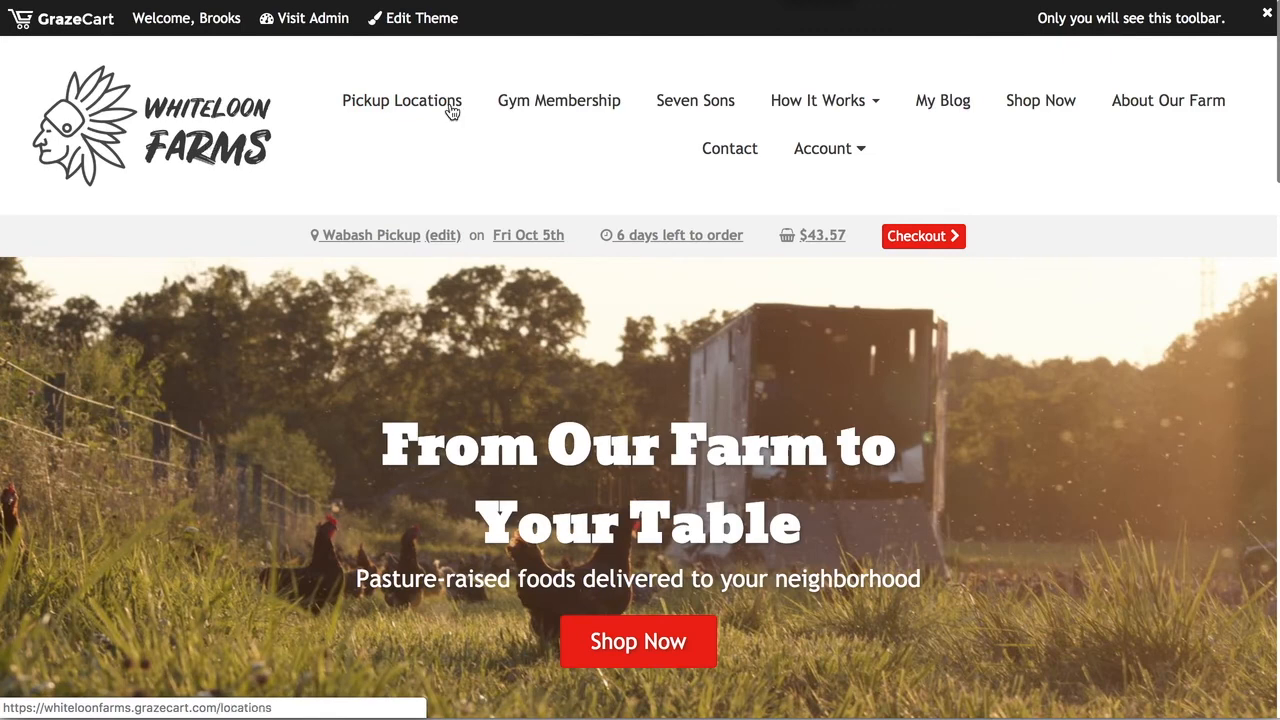
left_click(849, 118)
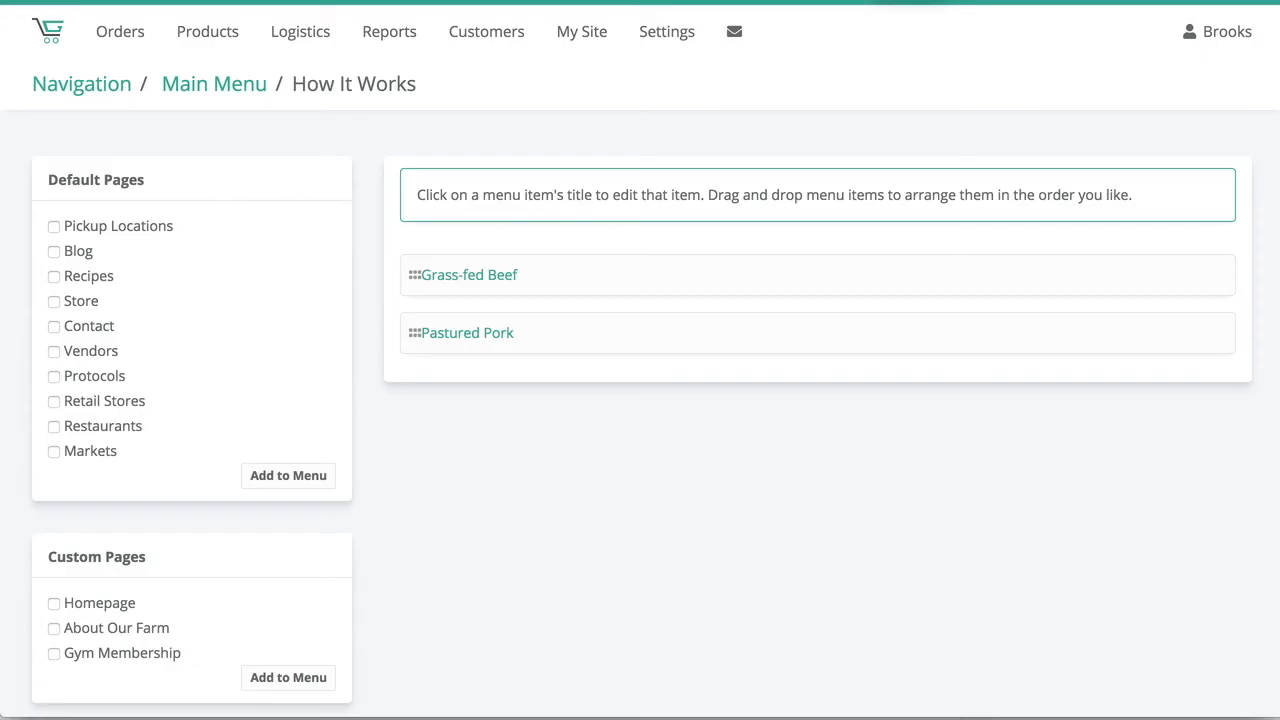
View the edit options of the Grass-fed Beef submenu item, then return to the Main Menu editor.
left_click(489, 276)
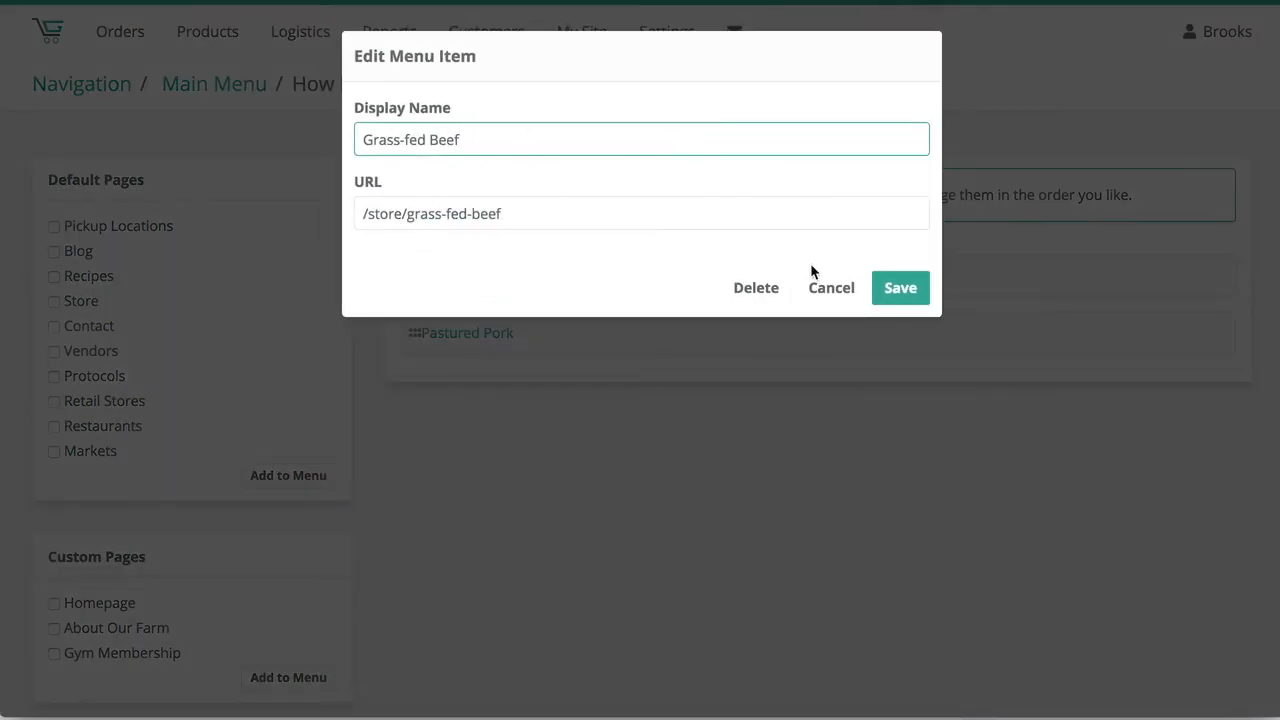
left_click(831, 288)
mouse_move(414, 275)
left_mouse_down()
mouse_move(415, 340)
mouse_move(414, 263)
mouse_move(414, 274)
left_mouse_up()
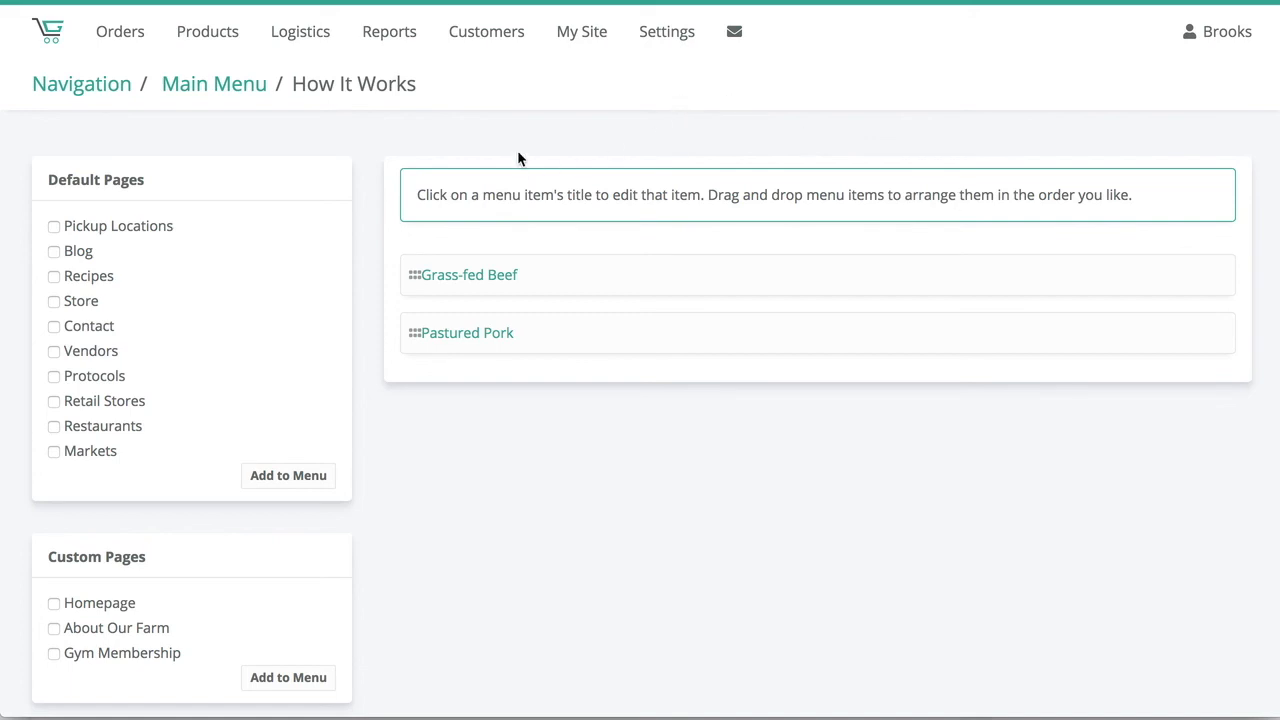
left_click(245, 90)
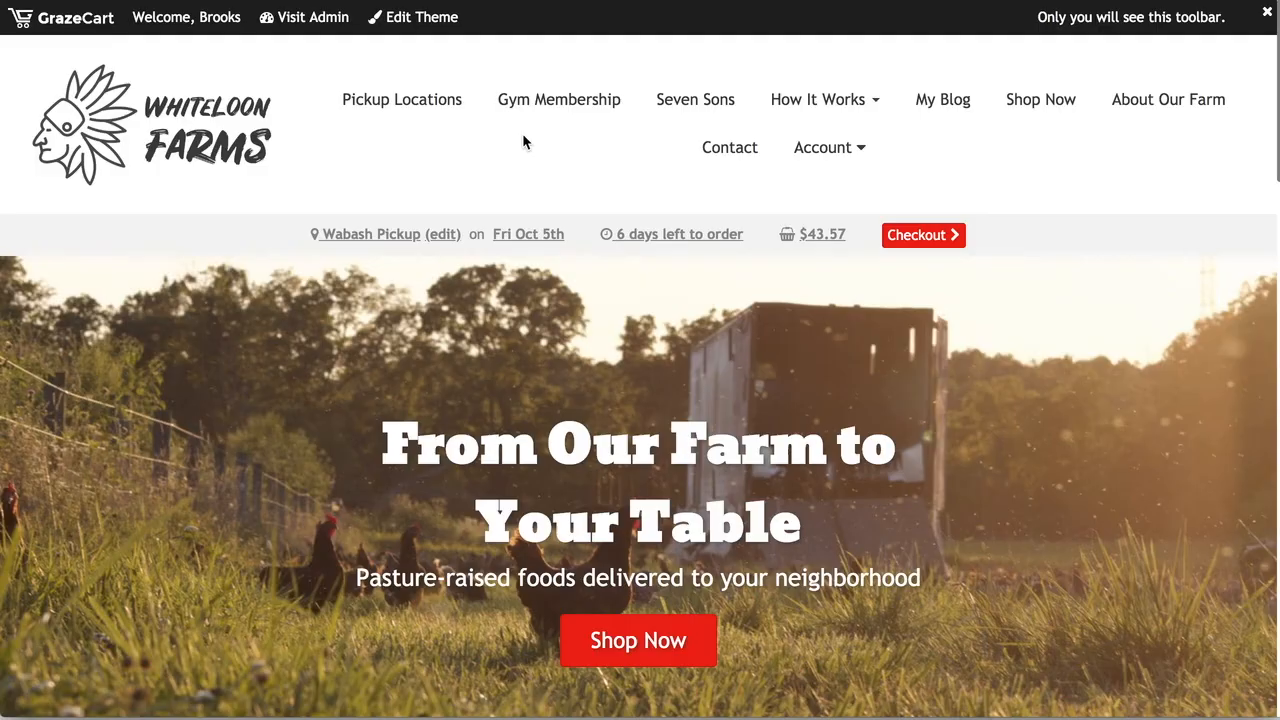
Examine the Whiteloon Farms and Seven Sons storefronts, comparing the header menu with the footer link columns.
scroll(523, 138, "down", 20)
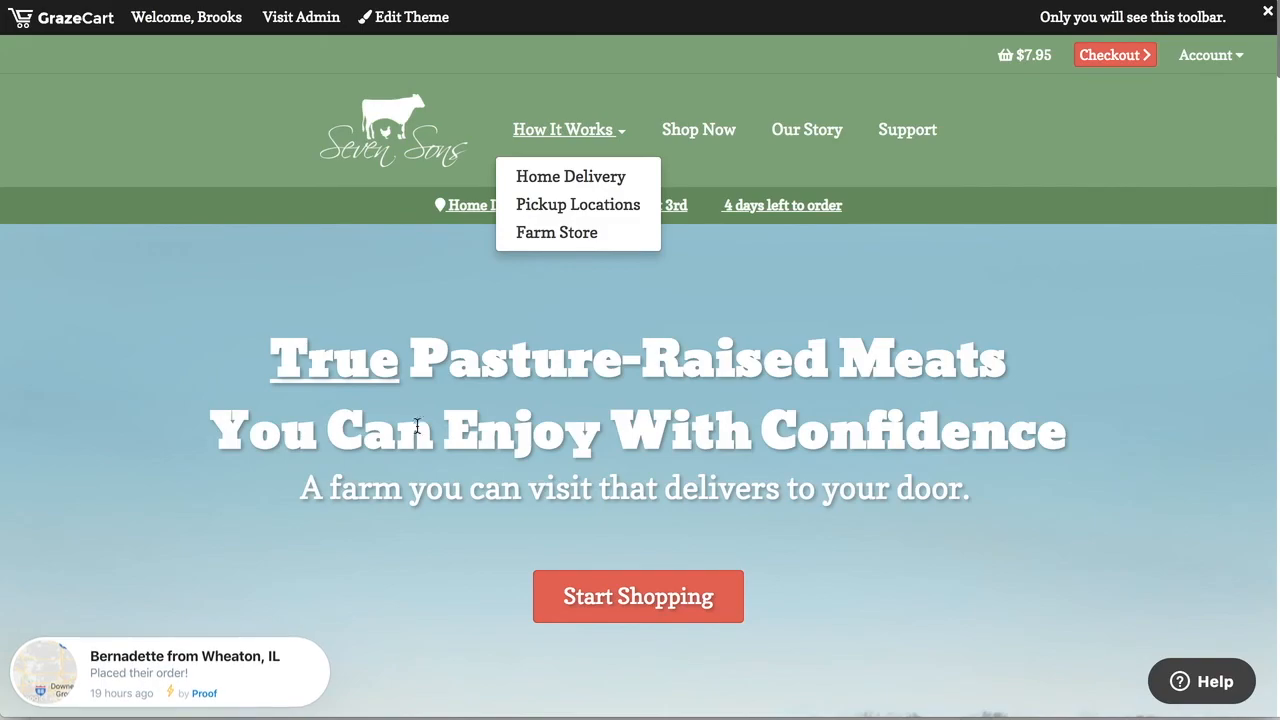
scroll(402, 456, "down", 5)
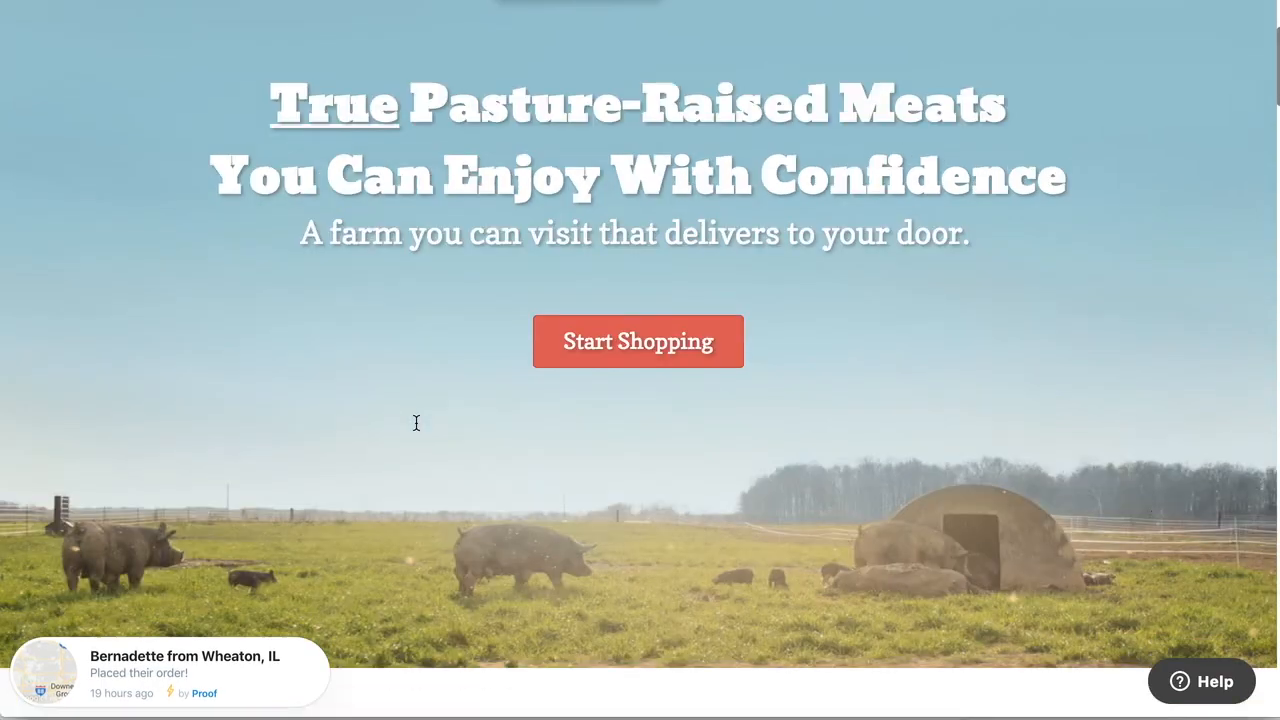
scroll(402, 456, "down", 20)
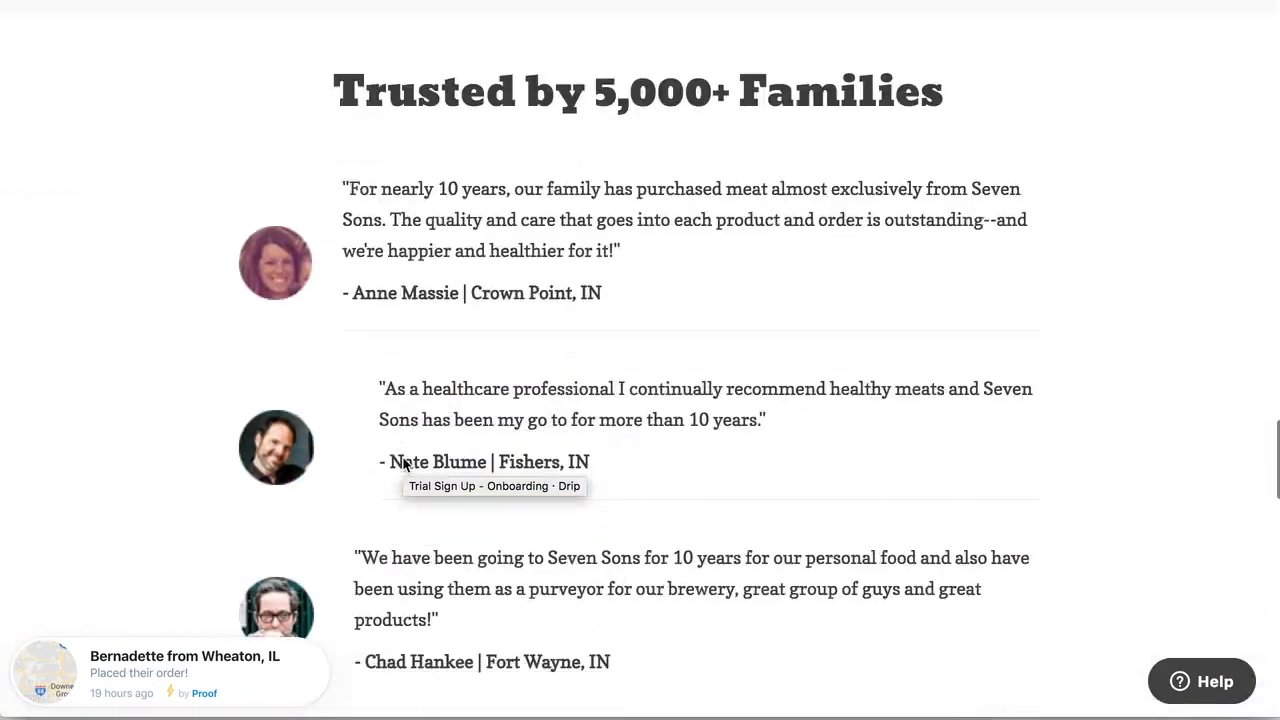
scroll(402, 456, "down", 10)
scroll(405, 463, "up", 4)
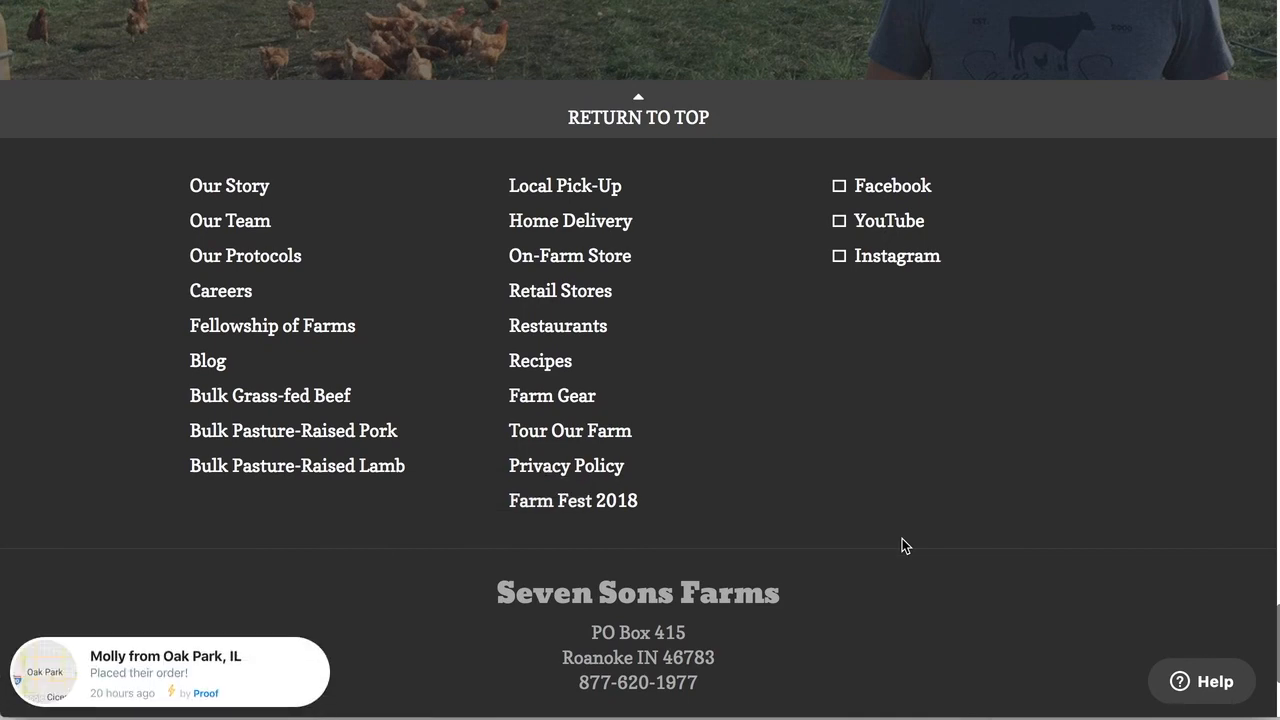
scroll(905, 546, "up", 20)
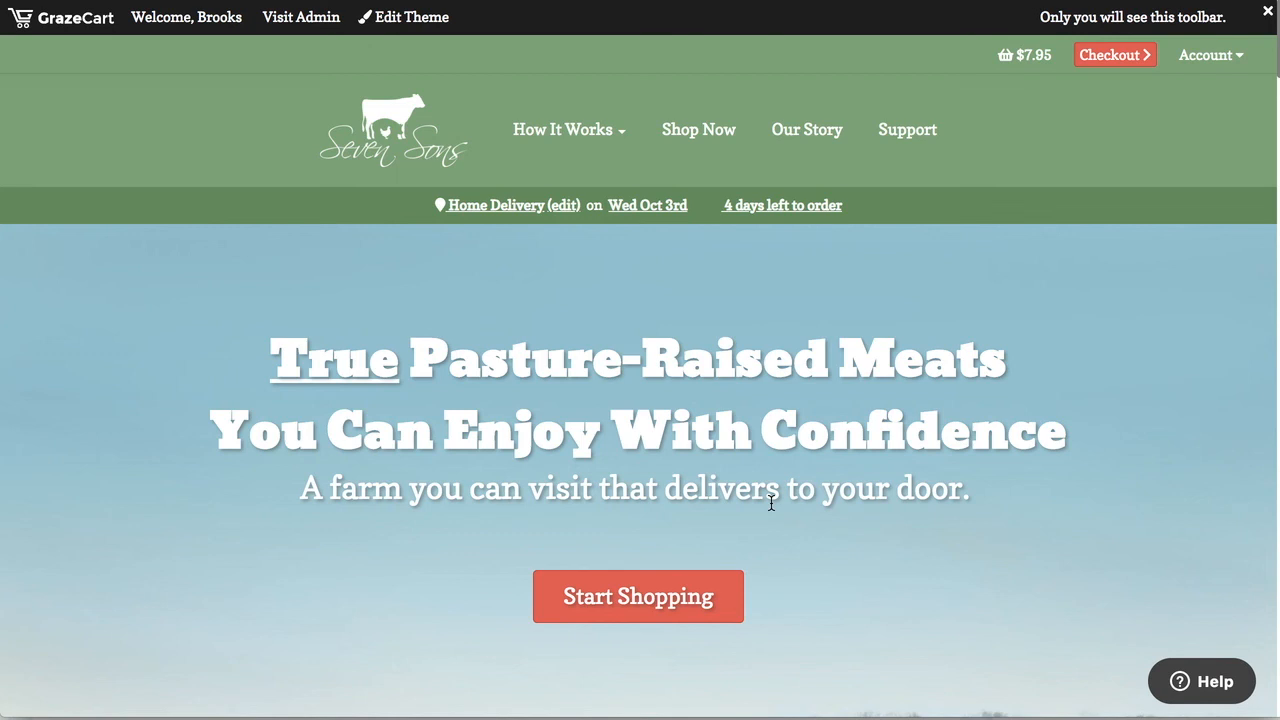
scroll(771, 502, "down", 20)
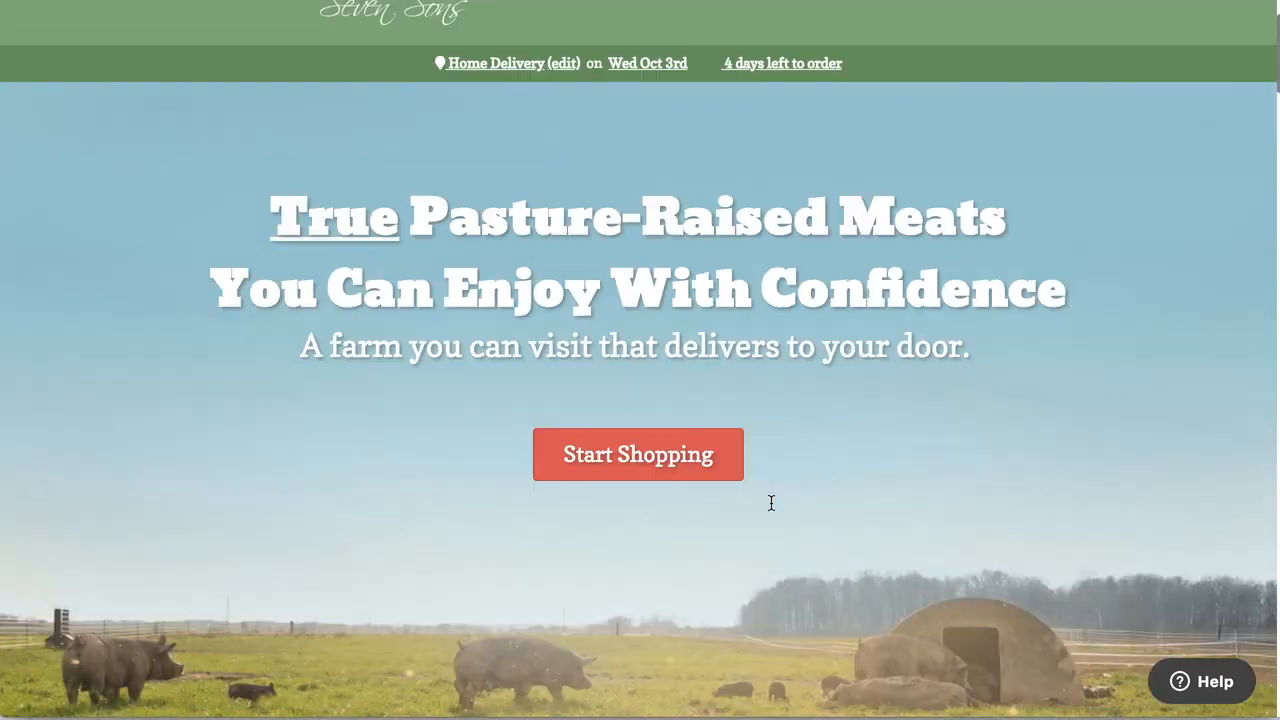
scroll(771, 502, "down", 3)
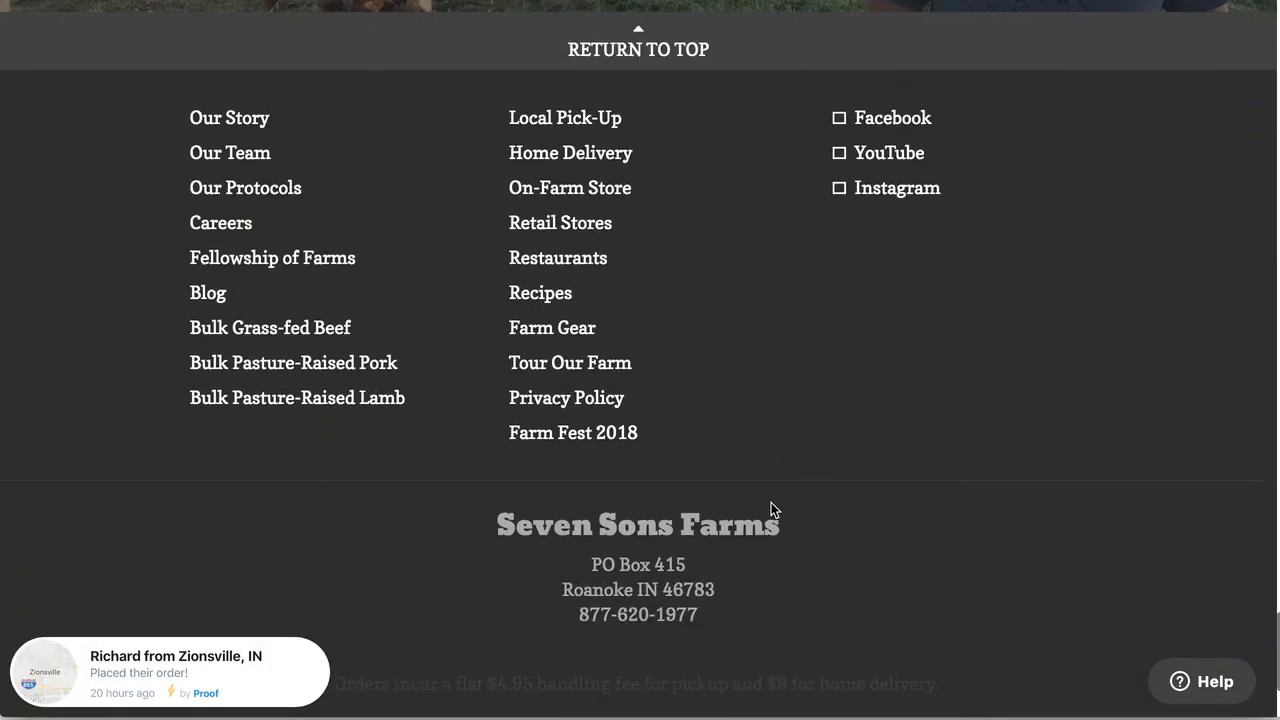